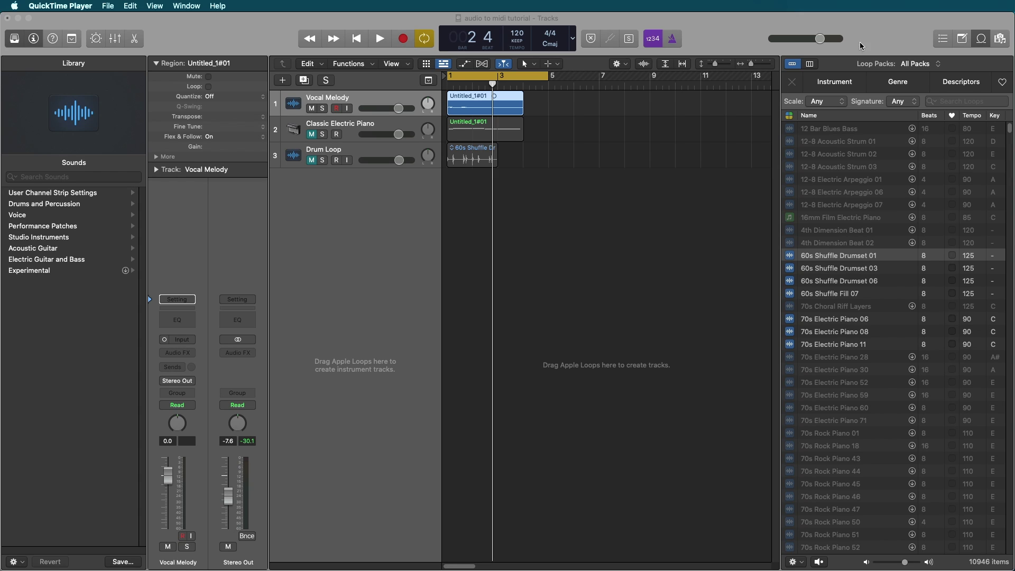
Browse the Apple Loops list and filter it by the Piano instrument.
{"action": "scroll", "coordinate": [874, 243], "scroll_direction": "down", "scroll_amount": 6}
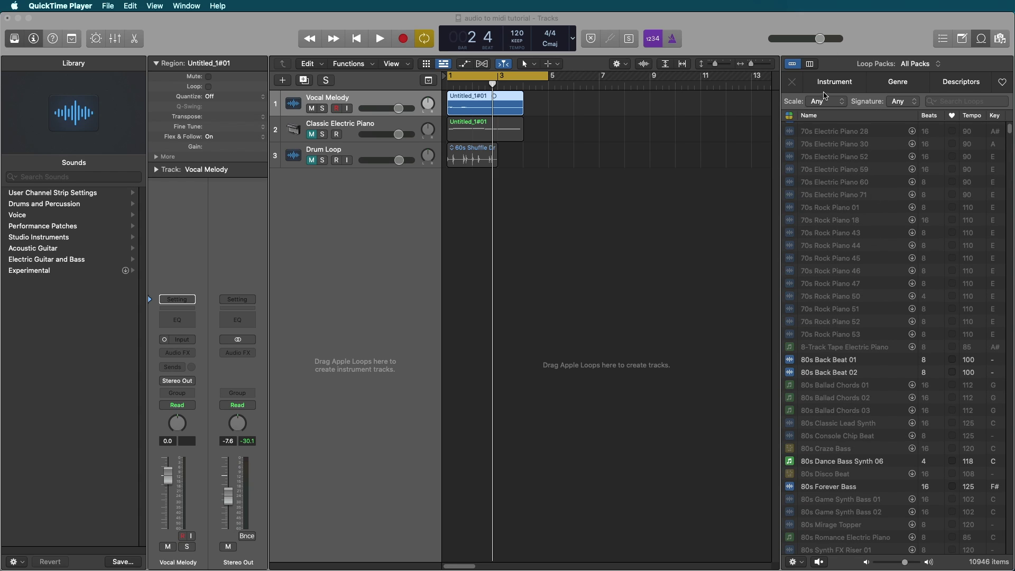
{"action": "left_click", "coordinate": [797, 82]}
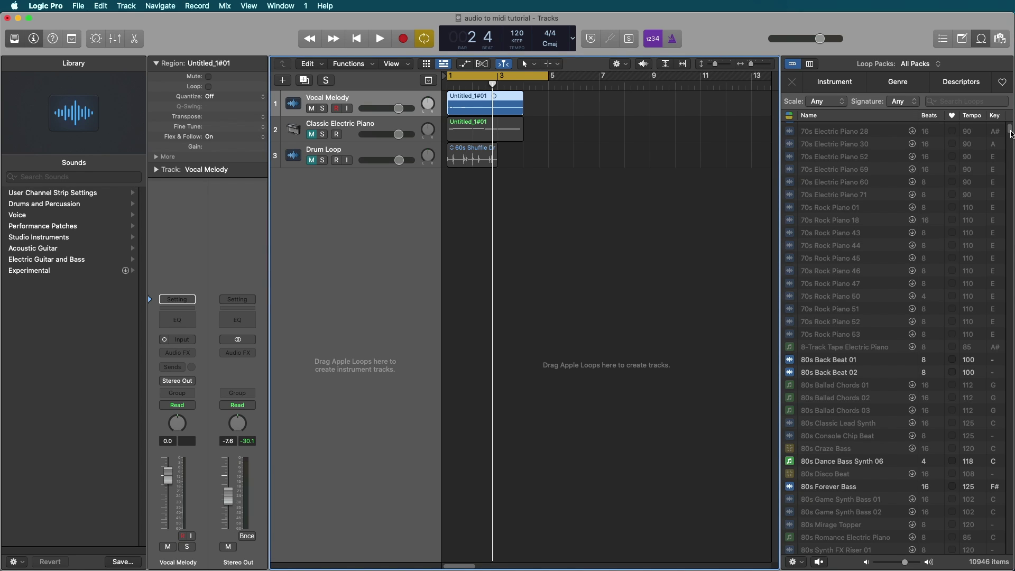
{"action": "left_click_drag", "start_coordinate": [1010, 134], "coordinate": [1011, 118]}
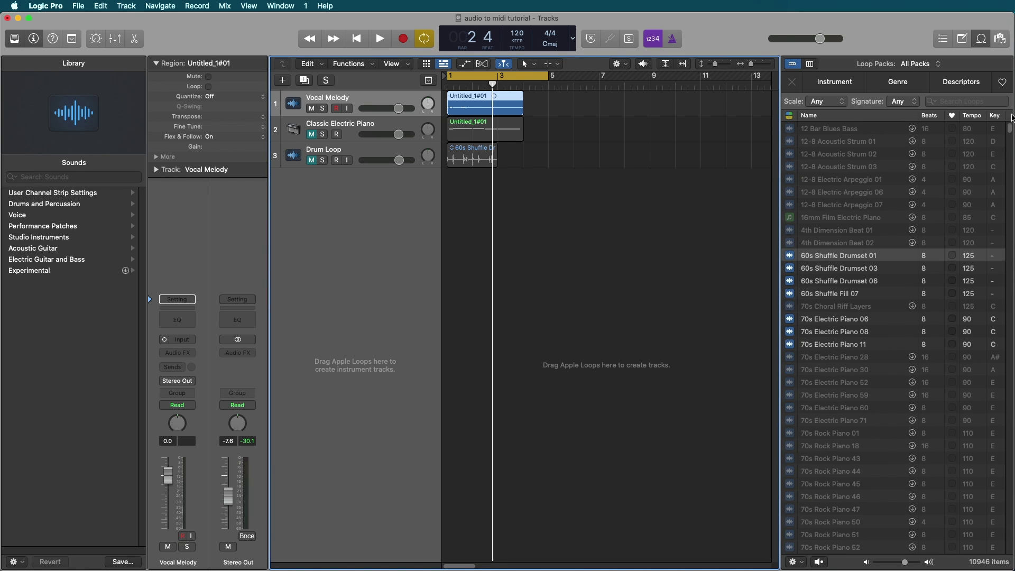
{"action": "left_click", "coordinate": [842, 85]}
{"action": "left_click", "coordinate": [868, 103]}
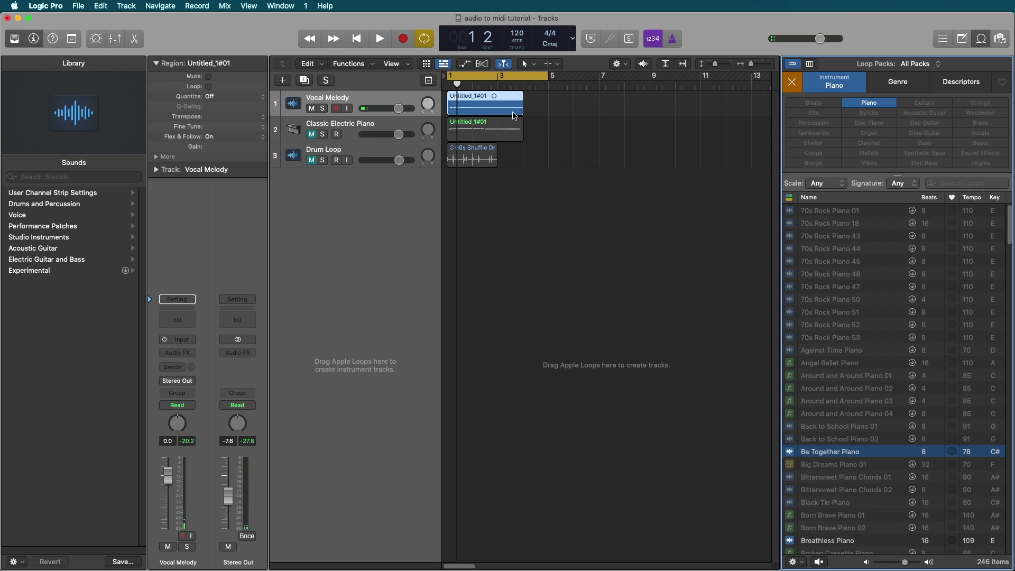
Enlarge the tracks in the arrangement and play back the Vocal Melody track, stopping playback in bar 3.
{"action": "left_click", "coordinate": [551, 229]}
{"action": "scroll", "coordinate": [580, 187], "scroll_direction": "up", "scroll_amount": 2}
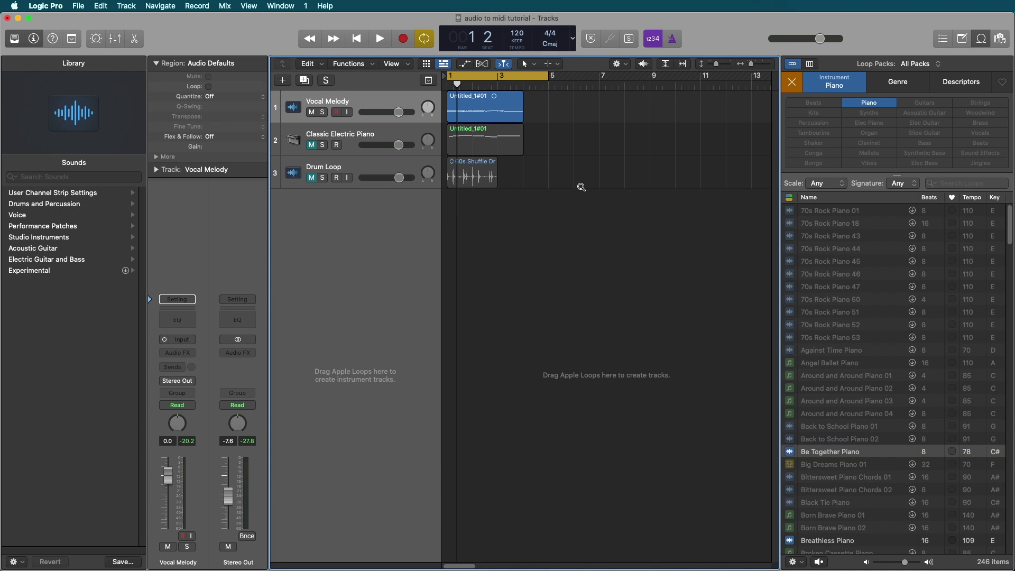
{"action": "scroll", "coordinate": [581, 187], "scroll_direction": "right", "scroll_amount": 3}
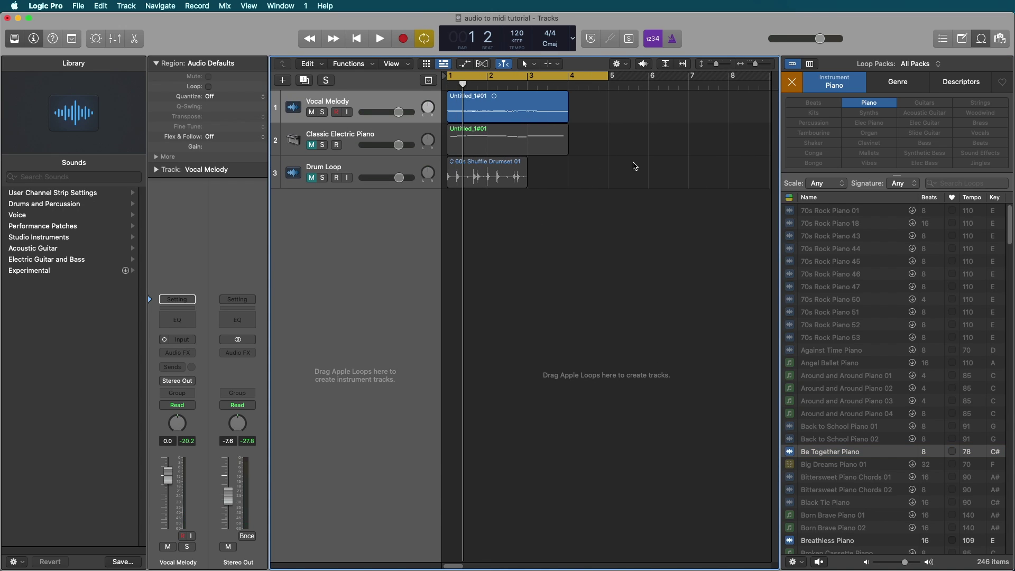
{"action": "left_click", "coordinate": [321, 101]}
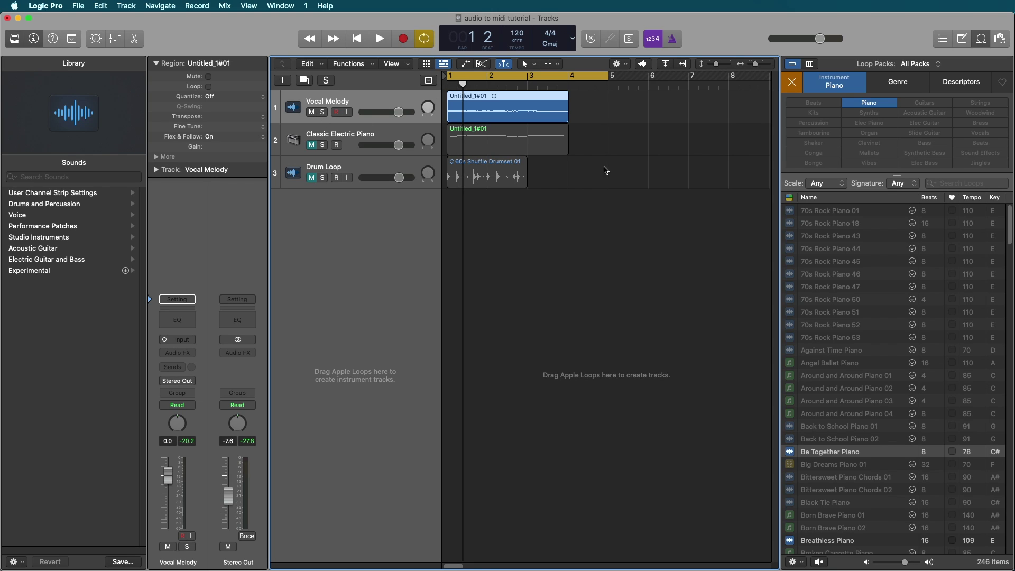
{"action": "left_click", "coordinate": [379, 40]}
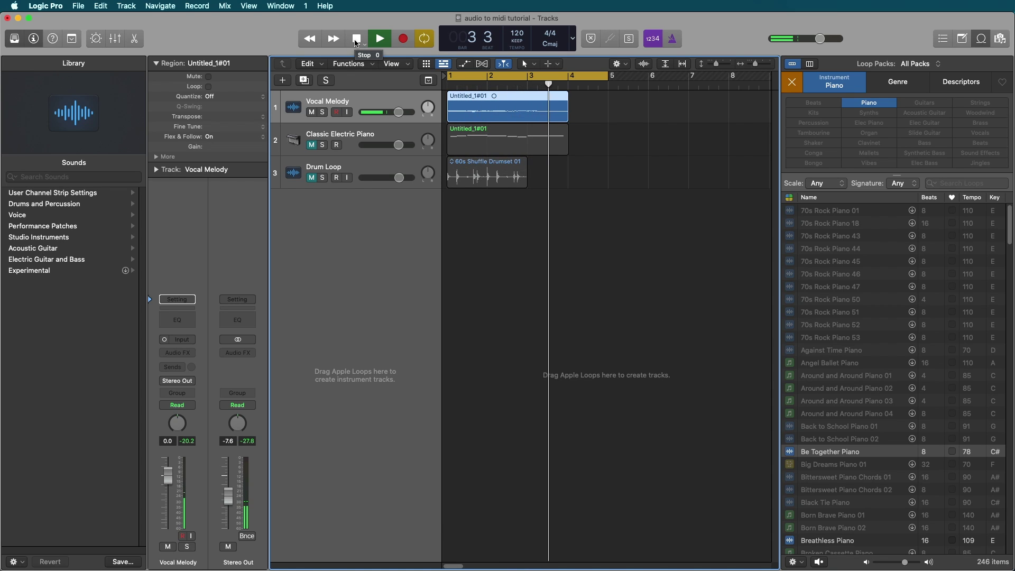
{"action": "left_click", "coordinate": [356, 40]}
Unmute the Classic Electric Piano track and open its MIDI region in the Piano Roll to examine the notes.
{"action": "left_click", "coordinate": [495, 148]}
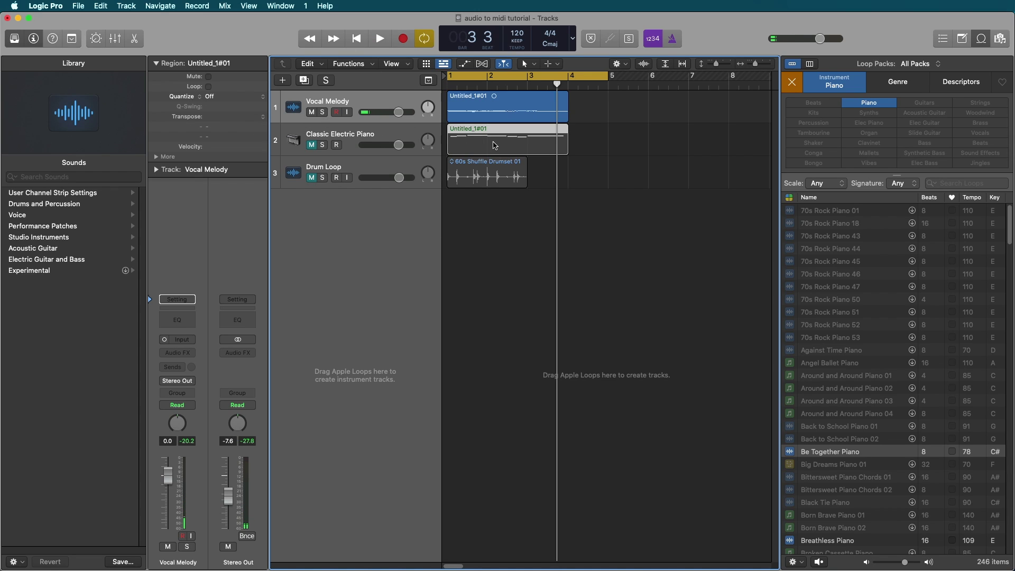
{"action": "left_click", "coordinate": [312, 146]}
{"action": "double_click", "coordinate": [496, 146]}
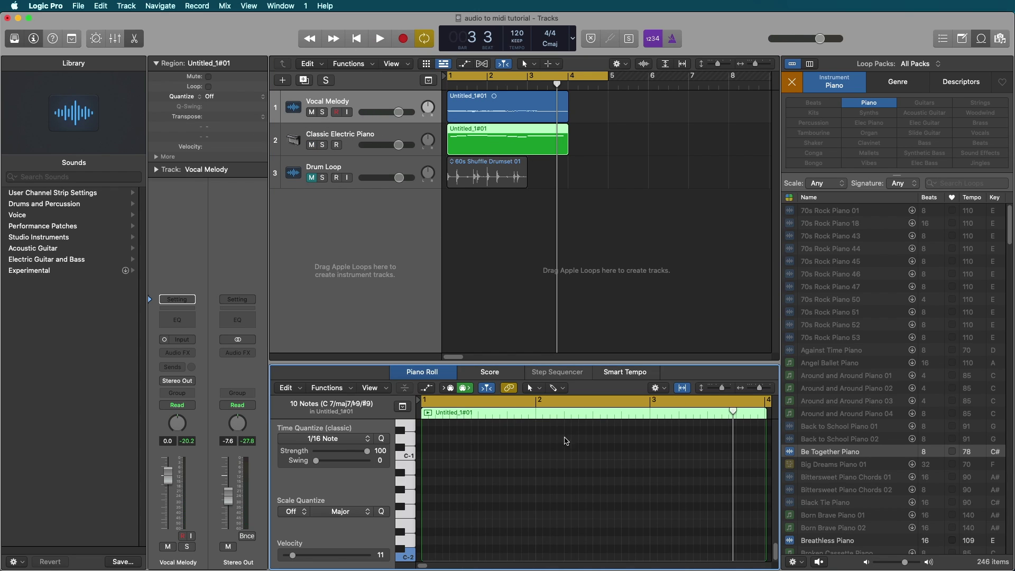
{"action": "scroll", "coordinate": [573, 450], "scroll_direction": "up", "scroll_amount": 10}
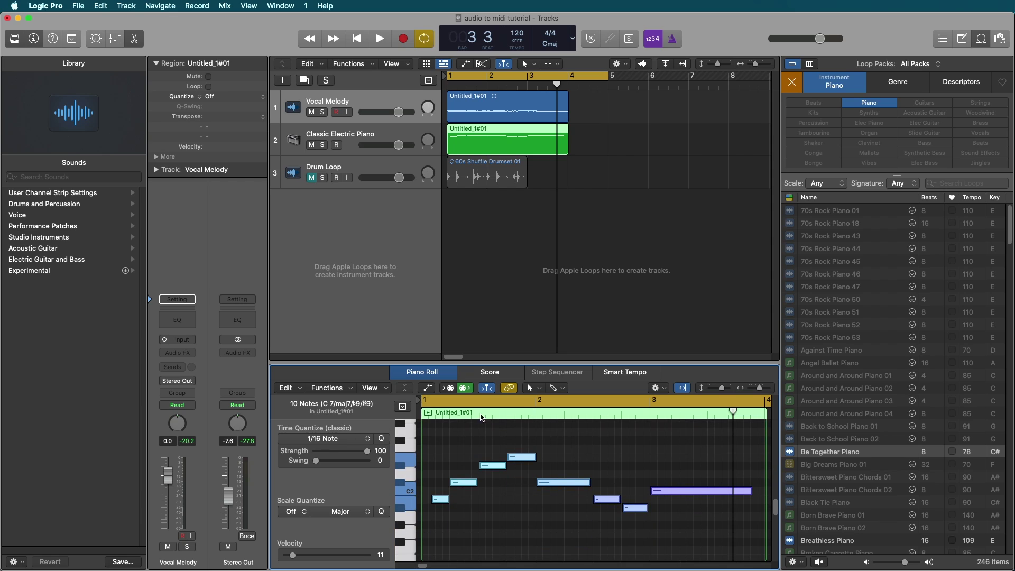
{"action": "left_click", "coordinate": [577, 445]}
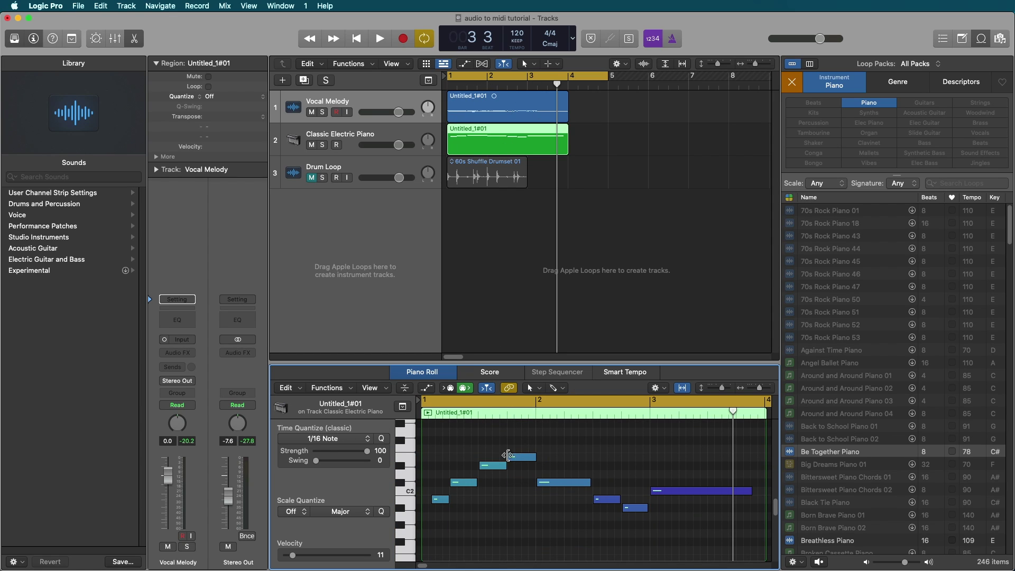
Solo the Classic Electric Piano track, play it back, then stop playback and turn solo off.
{"action": "left_click", "coordinate": [322, 148]}
{"action": "left_click", "coordinate": [322, 146]}
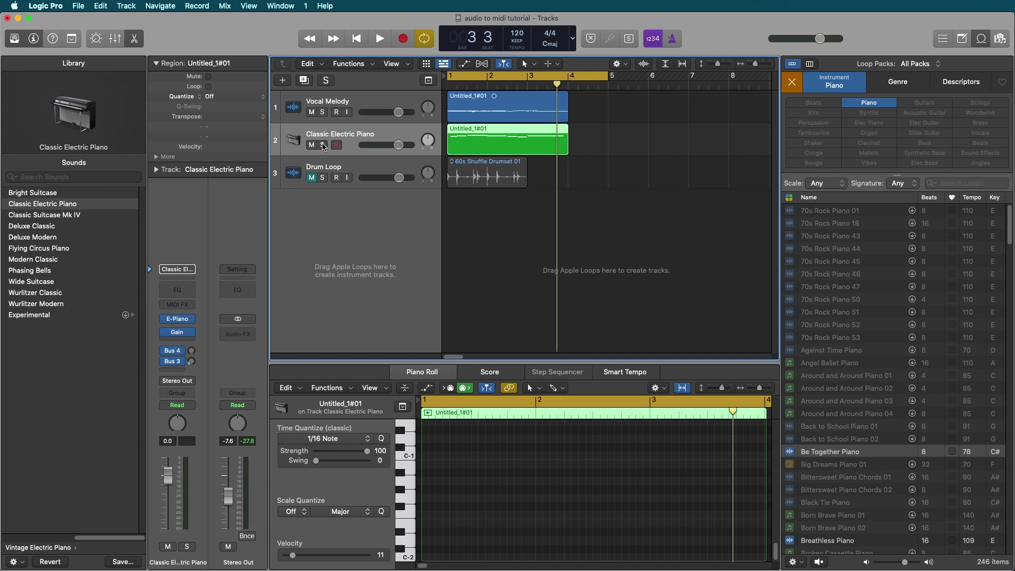
{"action": "key", "text": "space"}
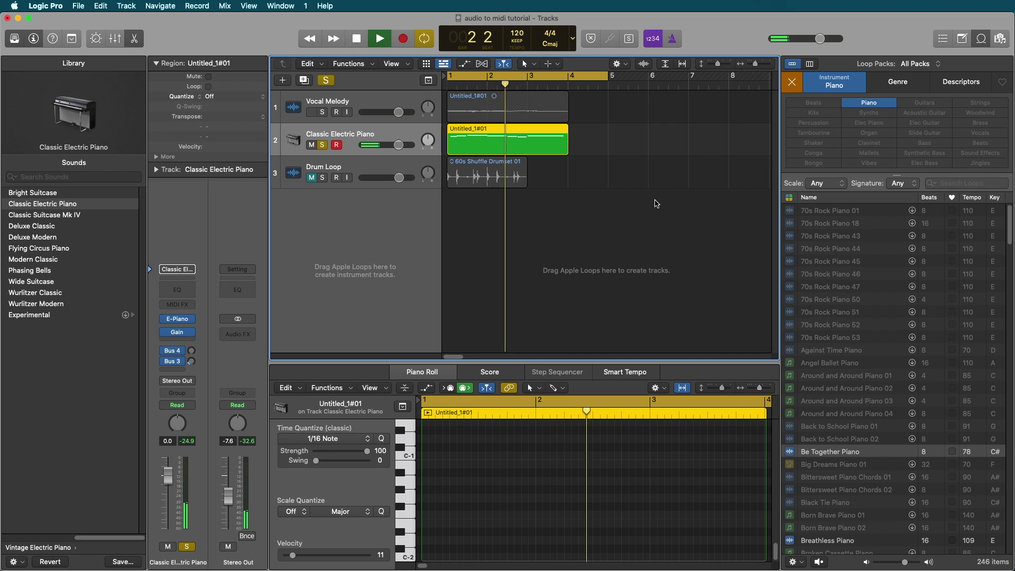
{"action": "key", "text": "space"}
{"action": "key", "text": "s"}
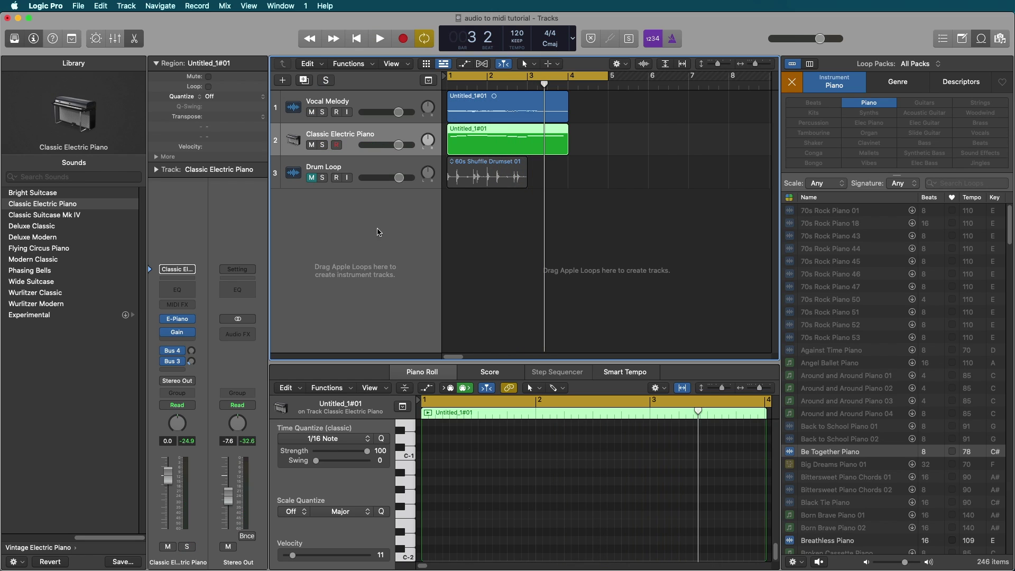
Delete the Classic Electric Piano track's MIDI region and the track itself.
{"action": "key", "text": "BackSpace"}
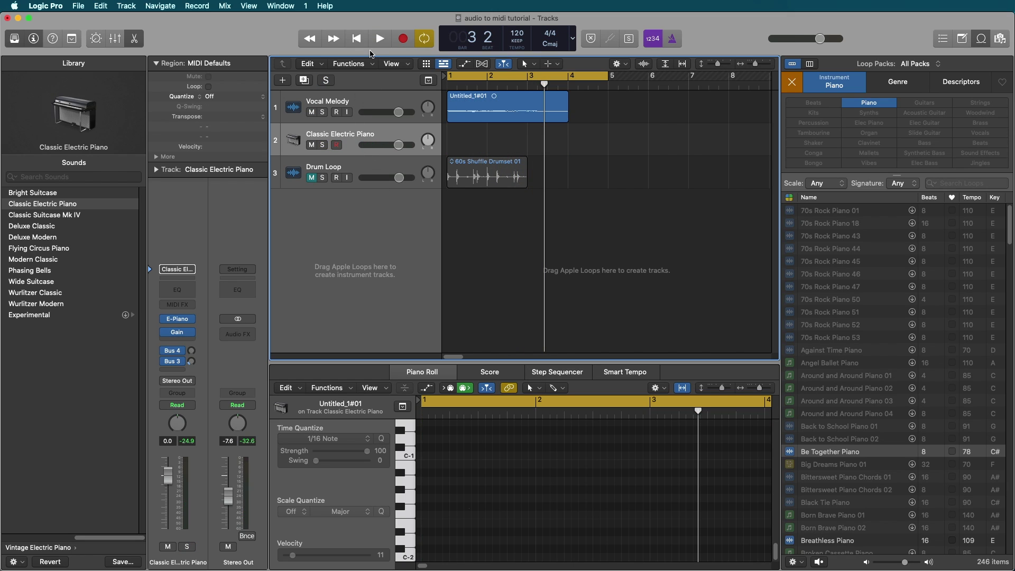
{"action": "key", "text": "super+BackSpace"}
Open the Vocal Melody region in the audio track editor, hide the loop browser and enlarge the editor area.
{"action": "left_click", "coordinate": [367, 99]}
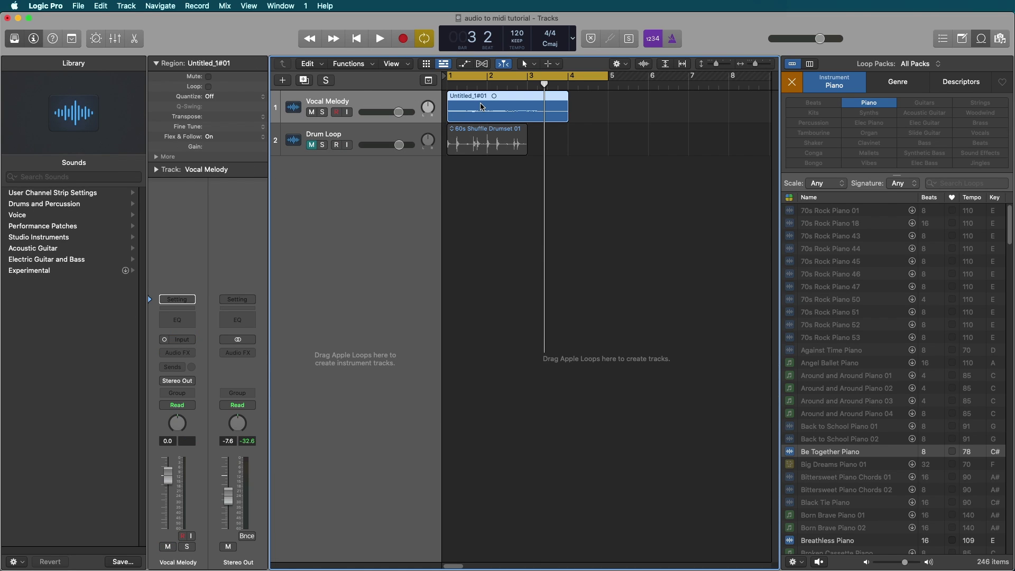
{"action": "key", "text": "e"}
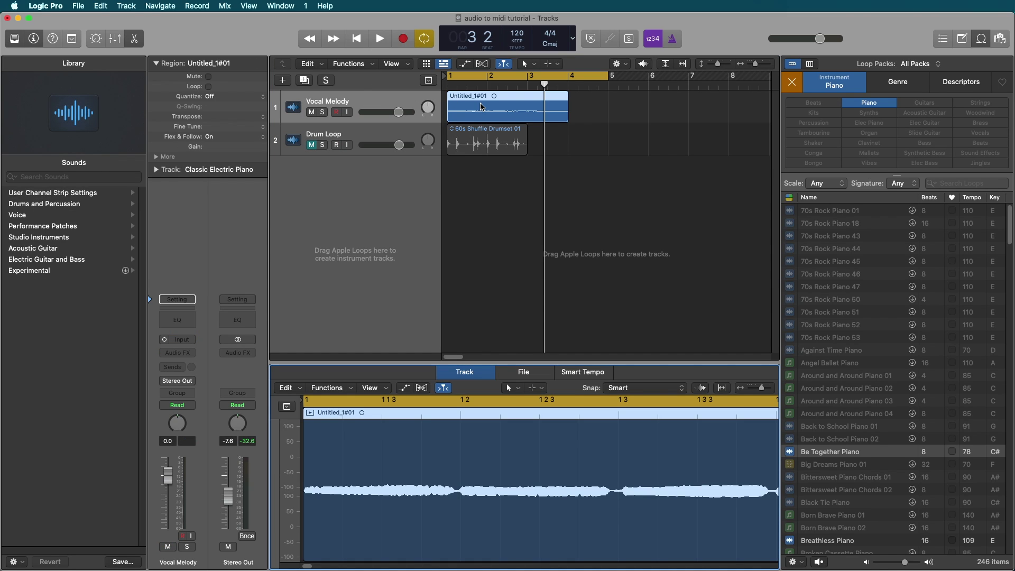
{"action": "left_click", "coordinate": [980, 39]}
{"action": "left_click_drag", "start_coordinate": [688, 363], "coordinate": [689, 246]}
Enable Flex for the Vocal Melody track and set its mode to Flex Pitch.
{"action": "left_click", "coordinate": [425, 291]}
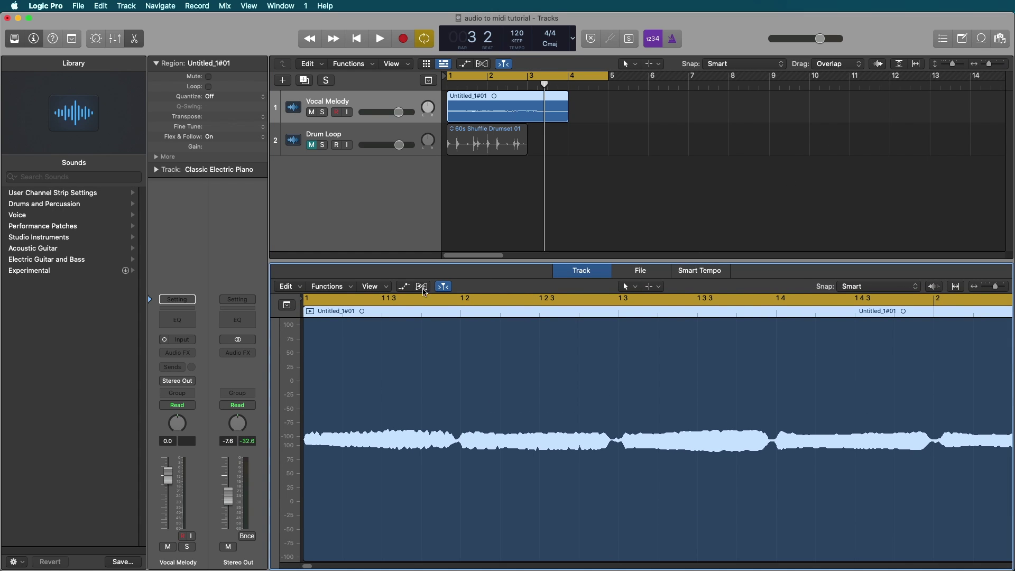
{"action": "left_click", "coordinate": [423, 288]}
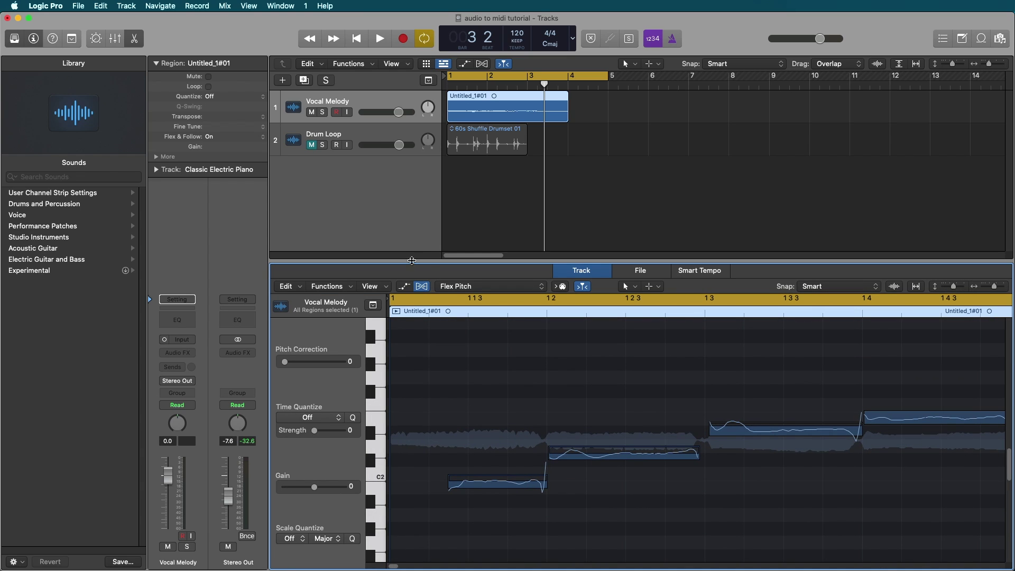
{"action": "left_click", "coordinate": [465, 286]}
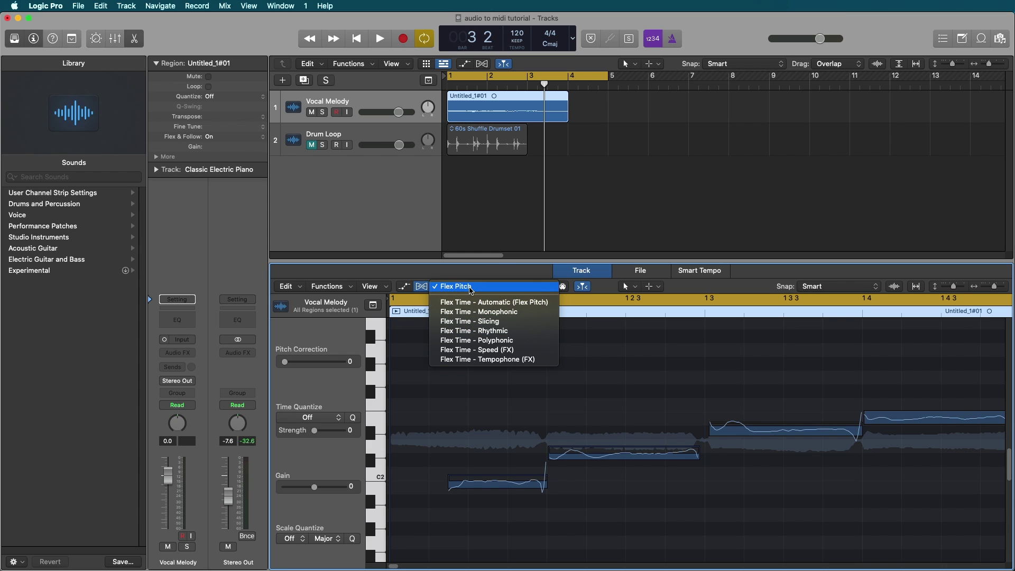
{"action": "left_click", "coordinate": [471, 288]}
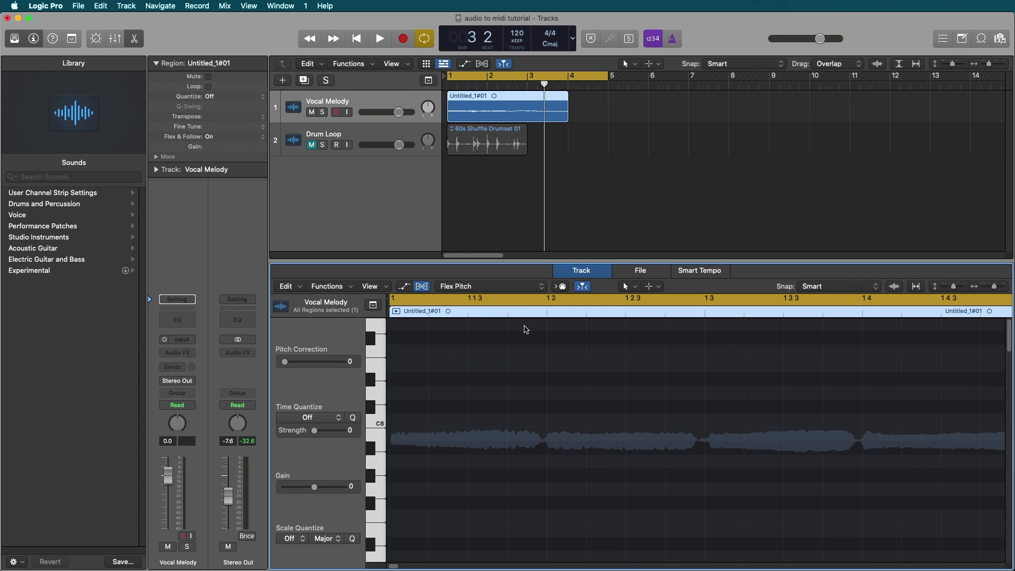
Lengthen the Flex Pitch note that starts at bar 2 so it reaches the following note.
{"action": "scroll", "coordinate": [533, 364], "scroll_direction": "down", "scroll_amount": 8}
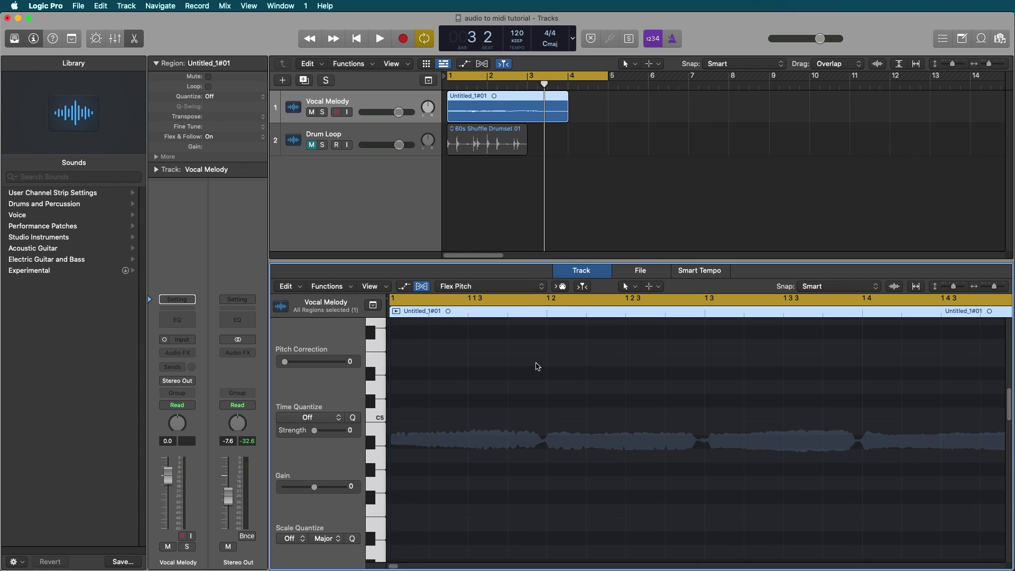
{"action": "scroll", "coordinate": [536, 365], "scroll_direction": "down", "scroll_amount": 5}
{"action": "scroll", "coordinate": [536, 366], "scroll_direction": "left", "scroll_amount": 8}
{"action": "scroll", "coordinate": [536, 370], "scroll_direction": "down", "scroll_amount": 3}
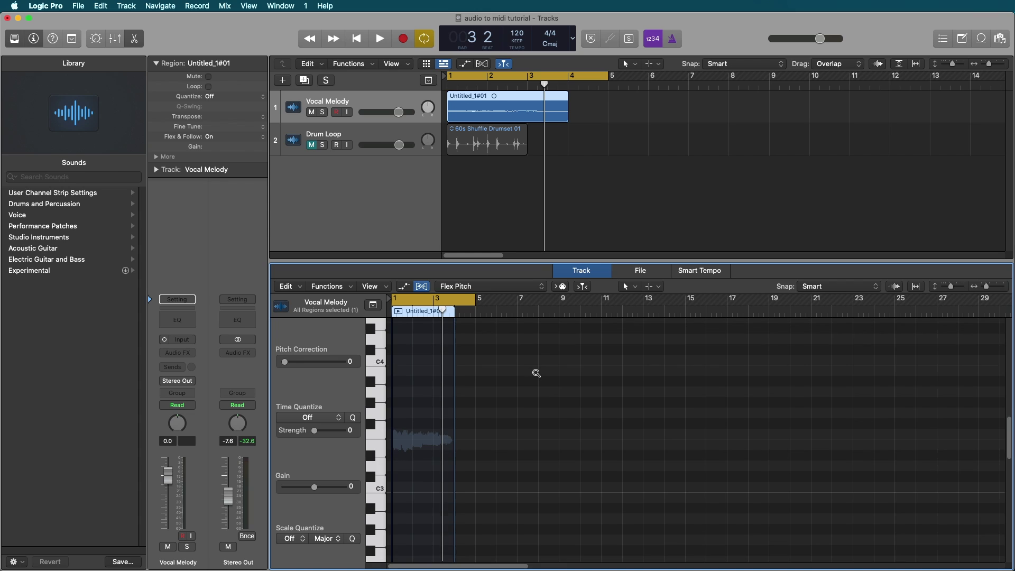
{"action": "scroll", "coordinate": [536, 374], "scroll_direction": "down", "scroll_amount": 8}
{"action": "scroll", "coordinate": [507, 439], "scroll_direction": "right", "scroll_amount": 3}
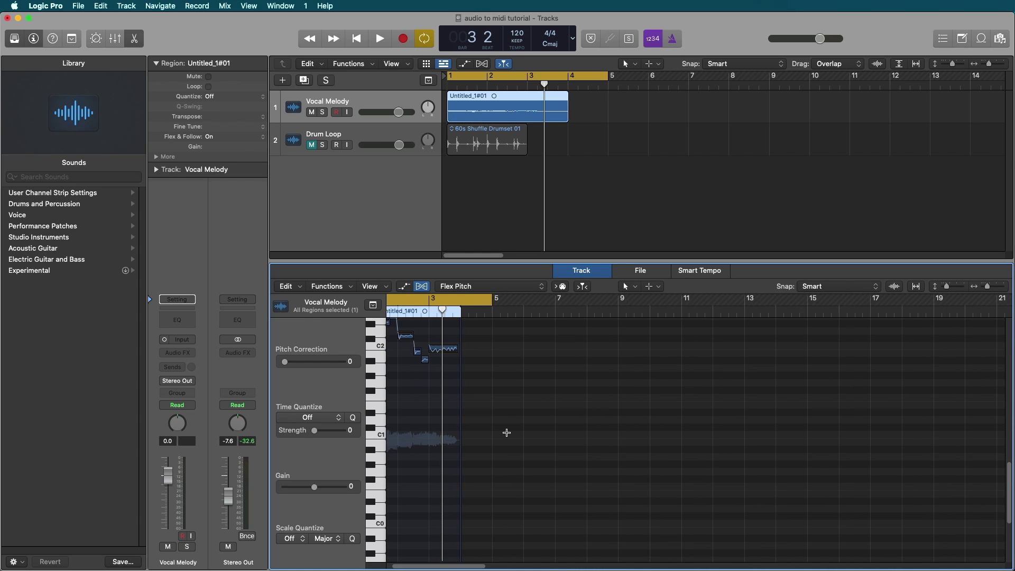
{"action": "scroll", "coordinate": [491, 411], "scroll_direction": "left", "scroll_amount": 3}
{"action": "scroll", "coordinate": [491, 418], "scroll_direction": "up", "scroll_amount": 2}
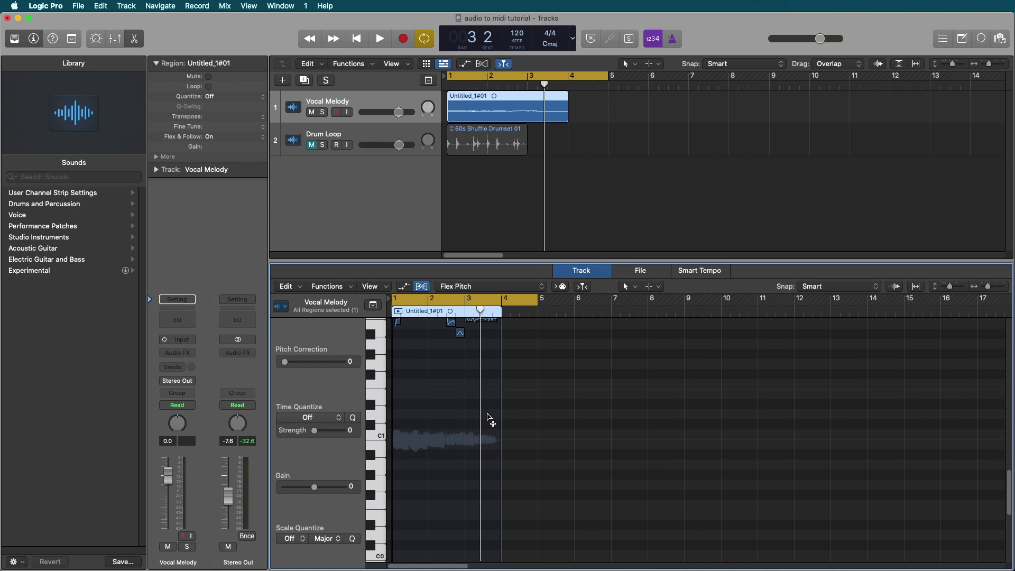
{"action": "scroll", "coordinate": [488, 414], "scroll_direction": "up", "scroll_amount": 4}
{"action": "scroll", "coordinate": [535, 417], "scroll_direction": "up", "scroll_amount": 3}
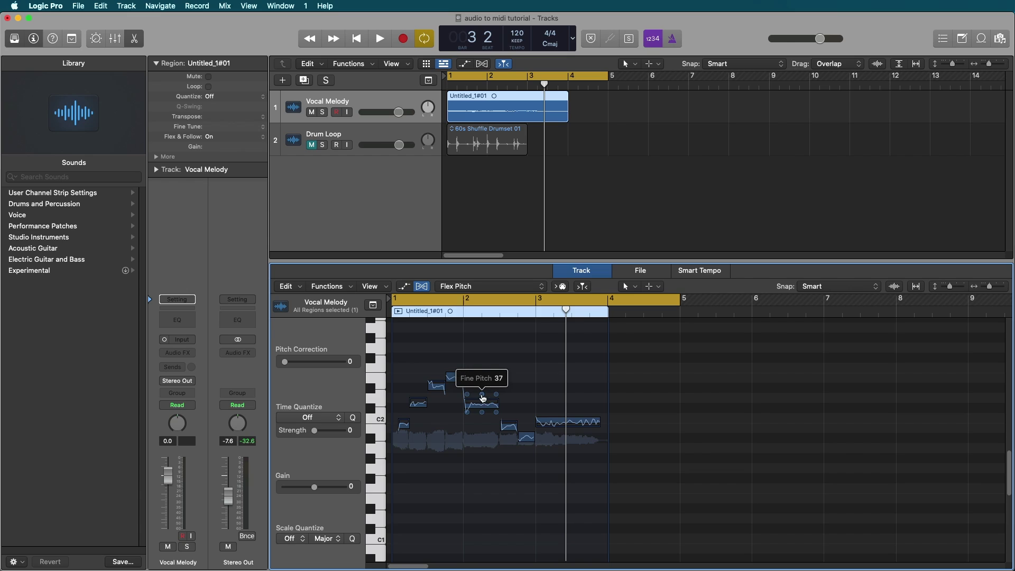
{"action": "left_click_drag", "start_coordinate": [482, 394], "coordinate": [501, 403]}
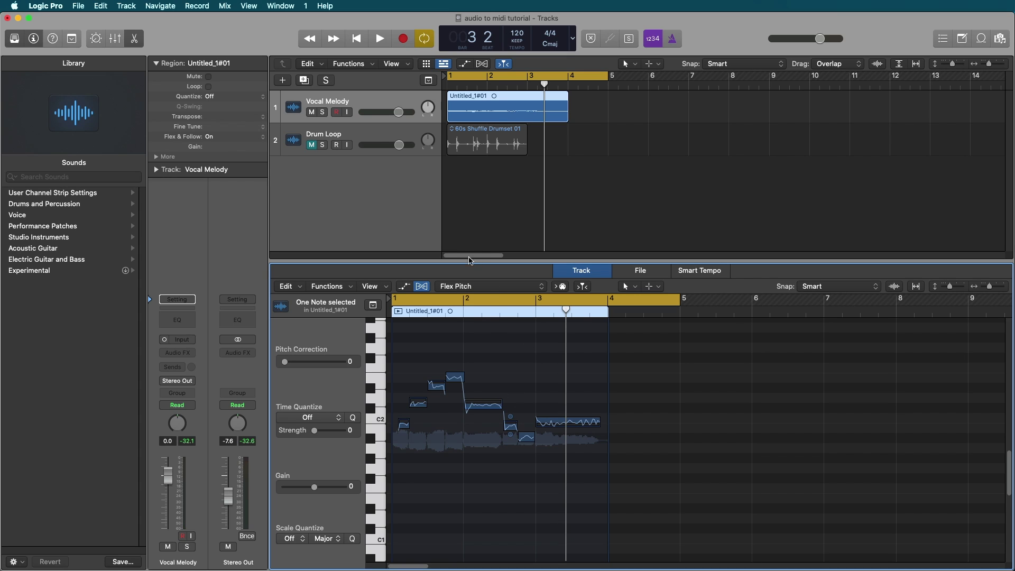
Create a MIDI track from the Vocal Melody's Flex Pitch data and select the new MIDI region.
{"action": "left_click", "coordinate": [286, 286]}
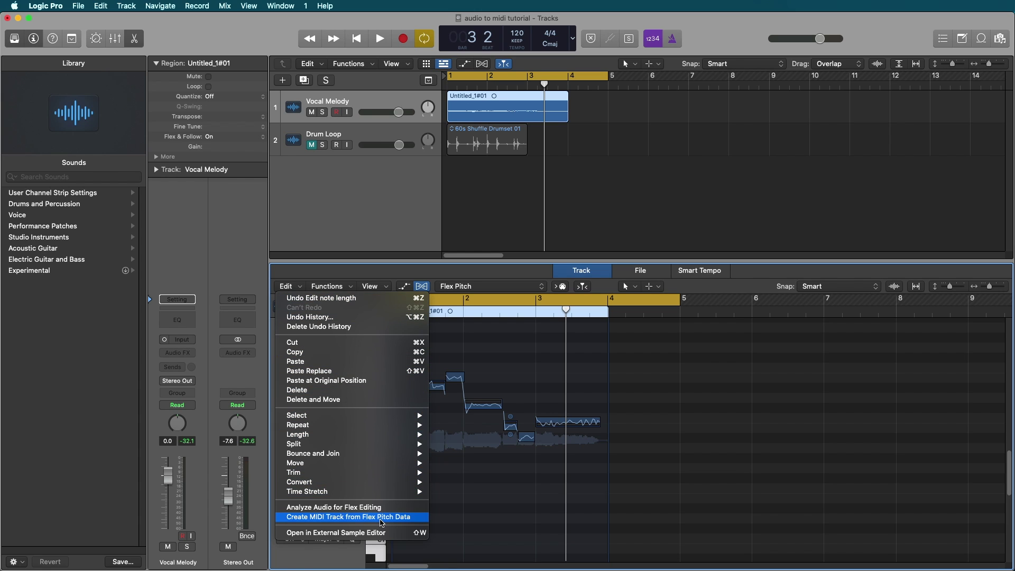
{"action": "left_click", "coordinate": [384, 517]}
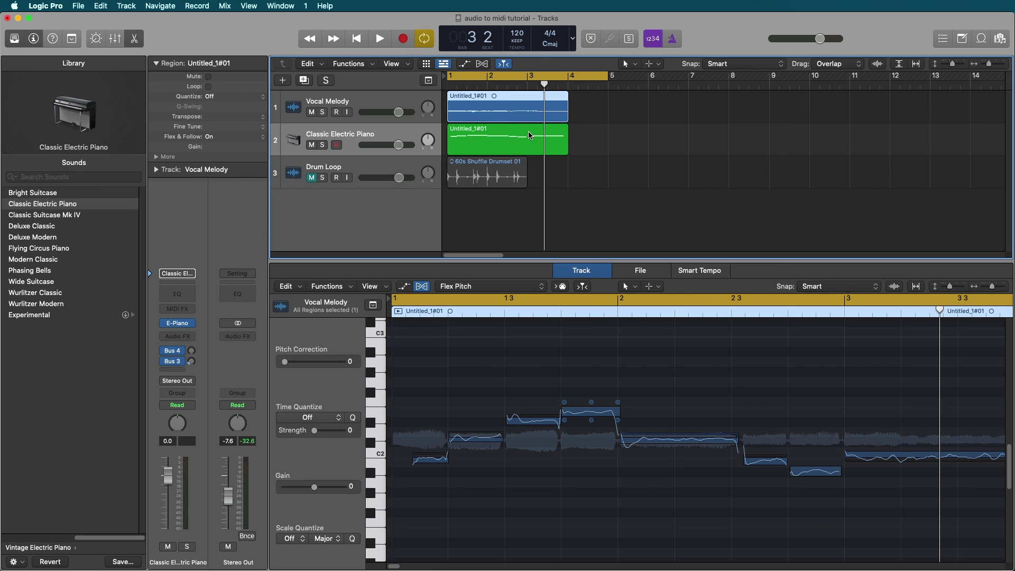
{"action": "left_click", "coordinate": [505, 146]}
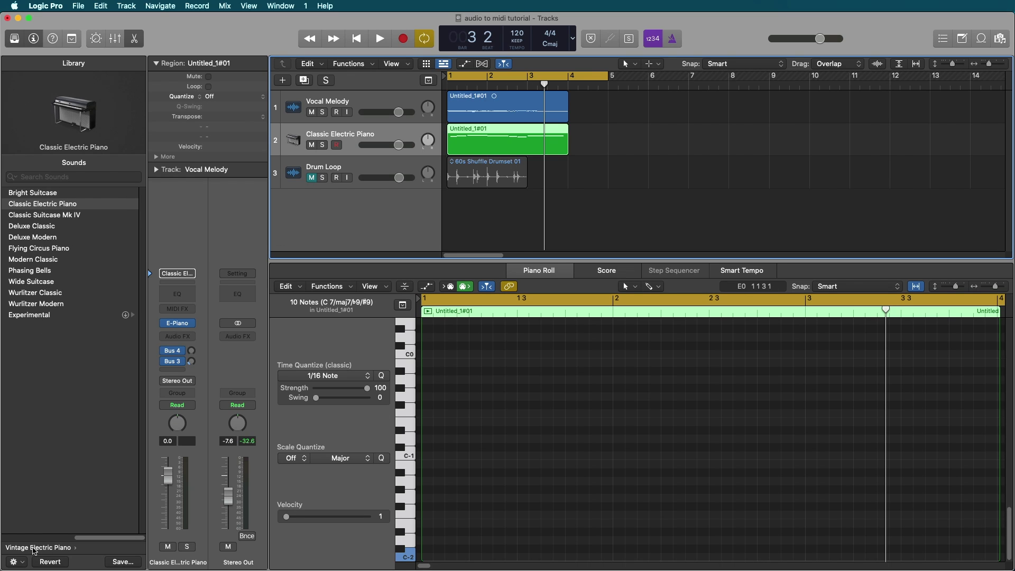
Load the British Combo Synth Lead patch from the Guitar category onto the new MIDI track.
{"action": "left_click", "coordinate": [36, 547]}
{"action": "left_click", "coordinate": [25, 237]}
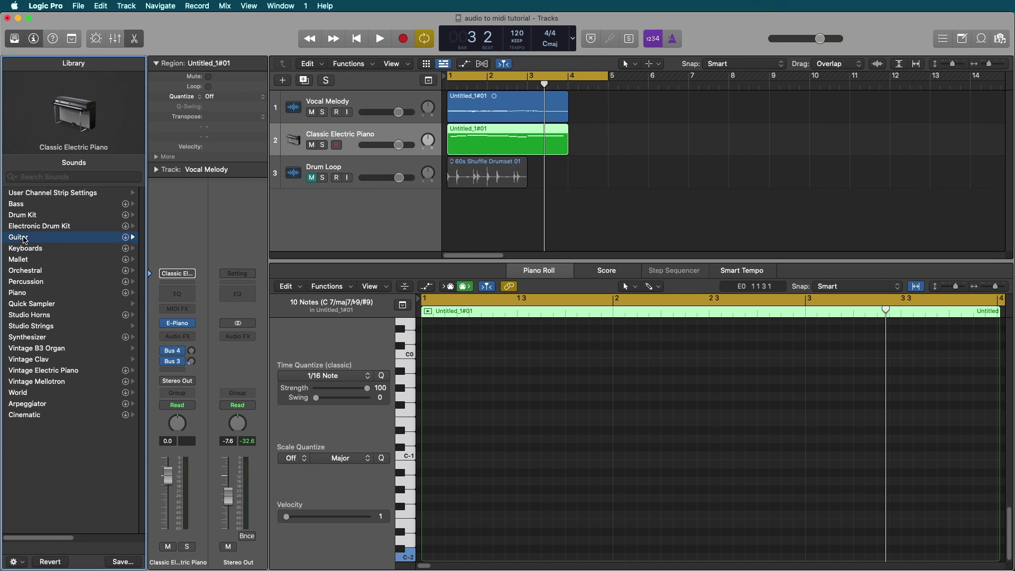
{"action": "left_click", "coordinate": [35, 227]}
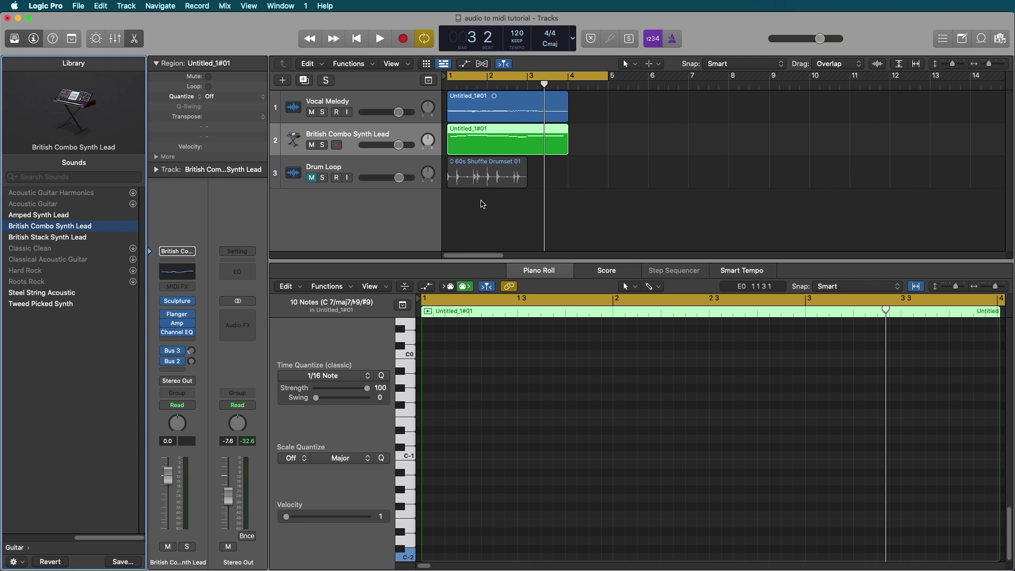
Play back the project while lowering the British Combo Synth Lead track's volume to -3.8 dB, then stop playback.
{"action": "key", "text": "space"}
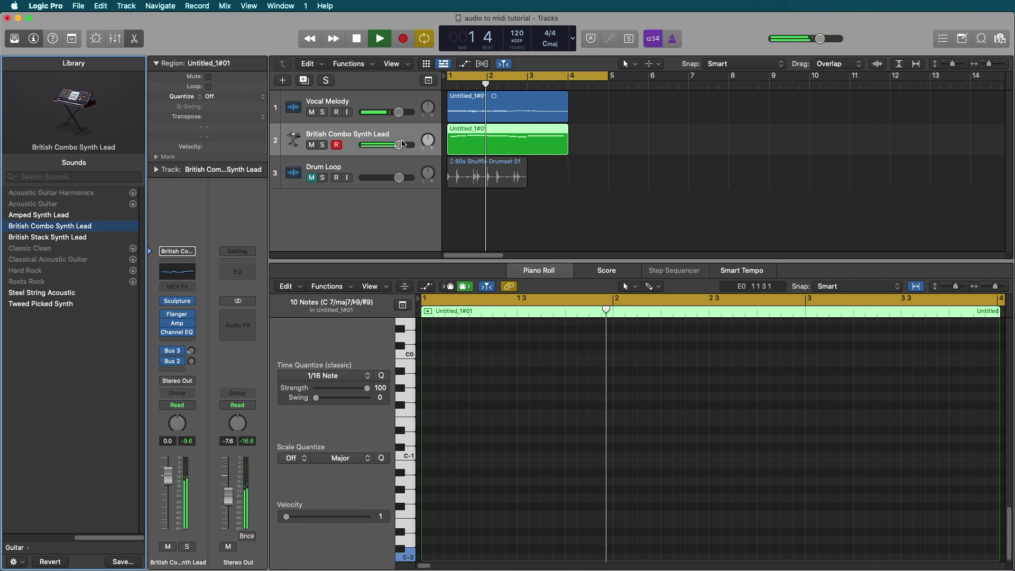
{"action": "left_click_drag", "start_coordinate": [398, 145], "coordinate": [390, 145]}
{"action": "key", "text": "space"}
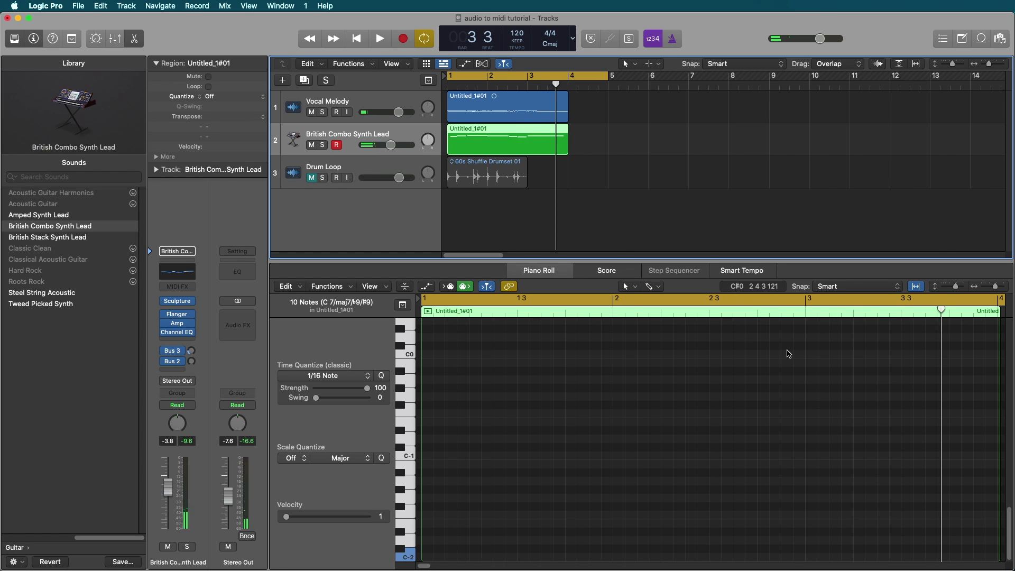
Show the British Combo Synth Lead region's notes in the Piano Roll and deselect them all.
{"action": "double_click", "coordinate": [490, 138]}
{"action": "double_click", "coordinate": [543, 142]}
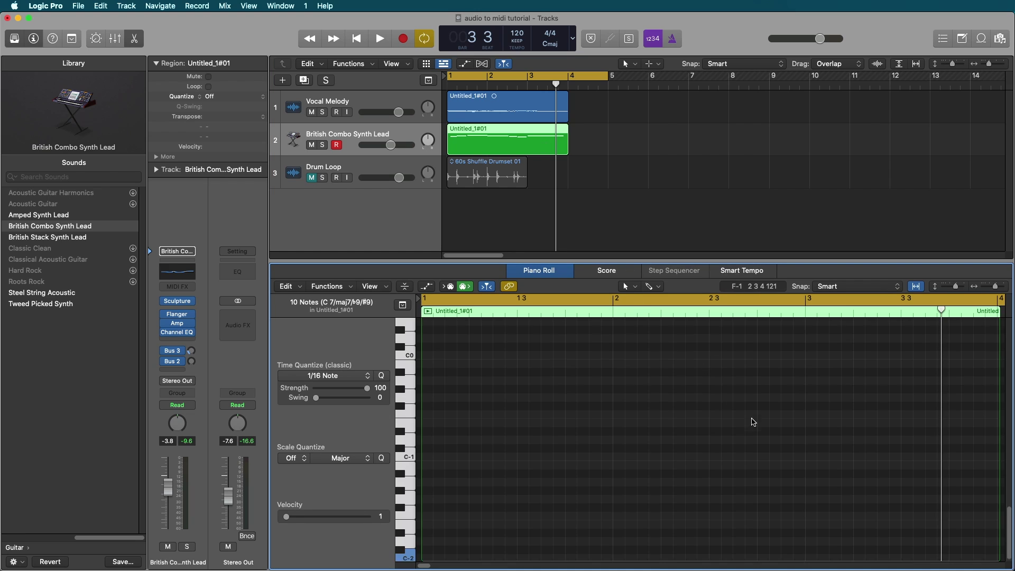
{"action": "scroll", "coordinate": [753, 423], "scroll_direction": "up", "scroll_amount": 8}
{"action": "left_click", "coordinate": [856, 464]}
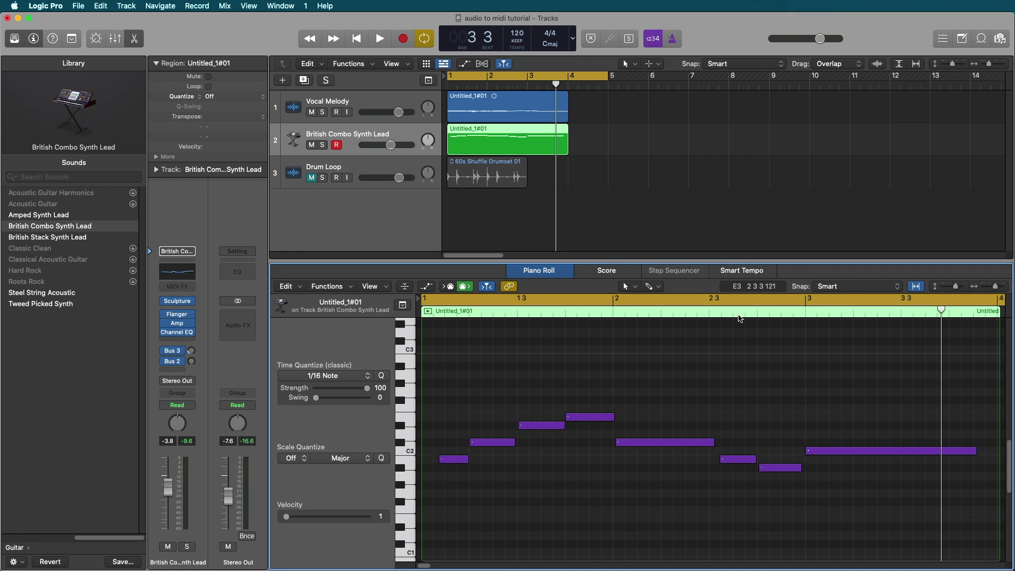
Turn off cycling, play the melody from the second half of bar 2, and lower the long last note to B1.
{"action": "key", "text": "c"}
{"action": "left_click", "coordinate": [755, 312]}
{"action": "key", "text": "space"}
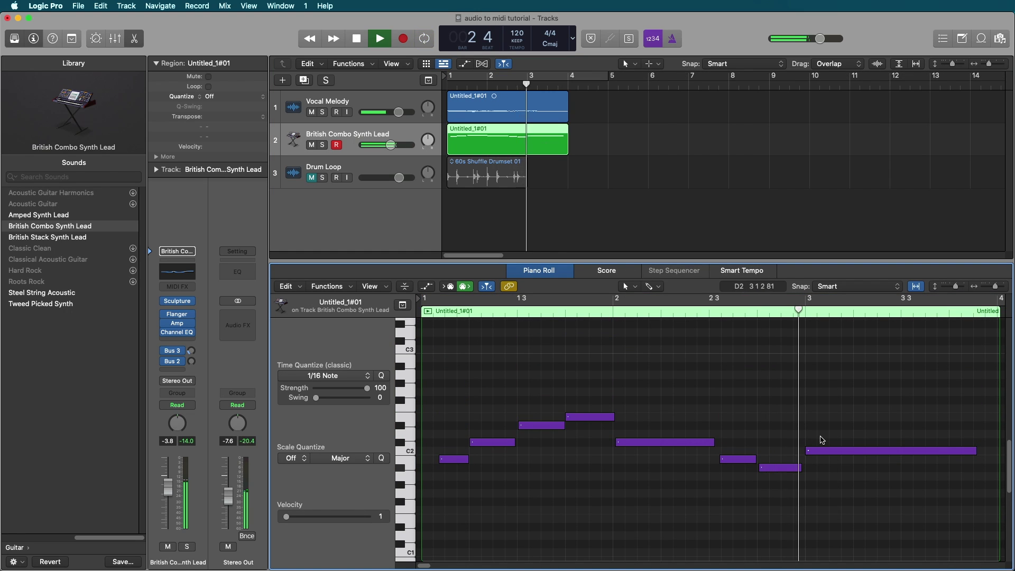
{"action": "key", "text": "space"}
{"action": "left_click_drag", "start_coordinate": [819, 454], "coordinate": [818, 463]}
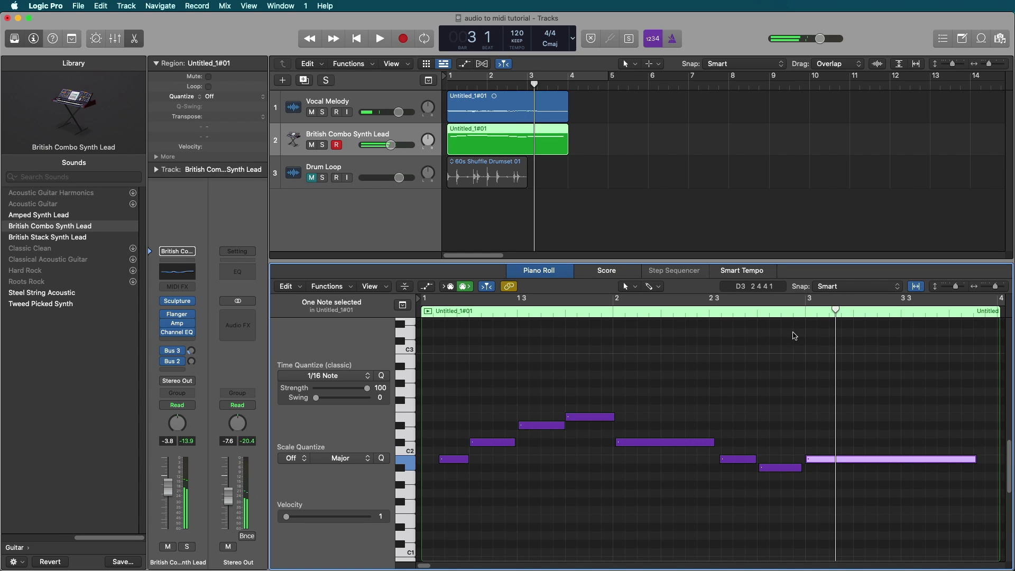
{"action": "left_click", "coordinate": [802, 365]}
Play back the end of the melody from the middle of bar 2 to check the corrected note.
{"action": "left_click", "coordinate": [713, 311]}
{"action": "key", "text": "space"}
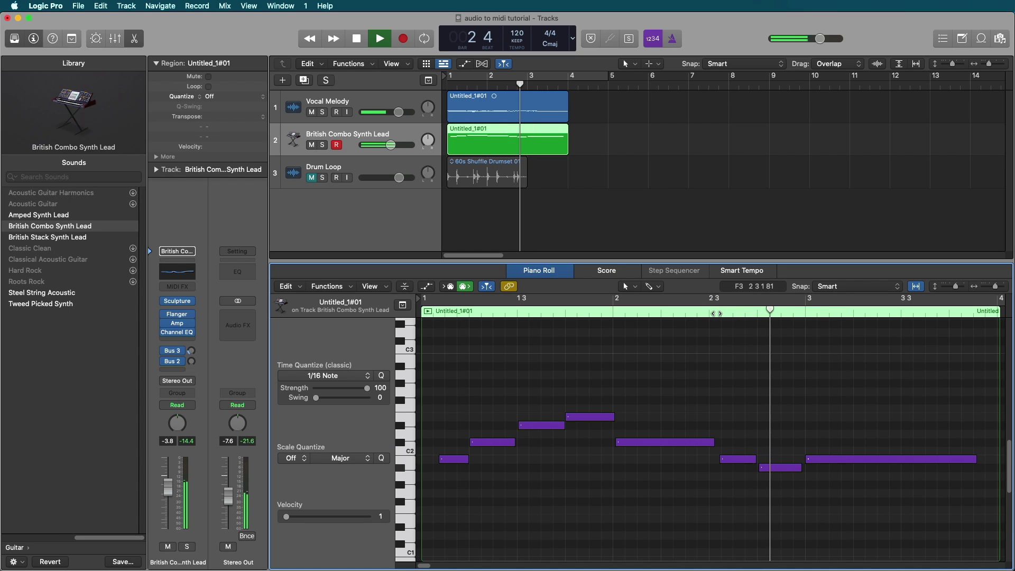
{"action": "key", "text": "space"}
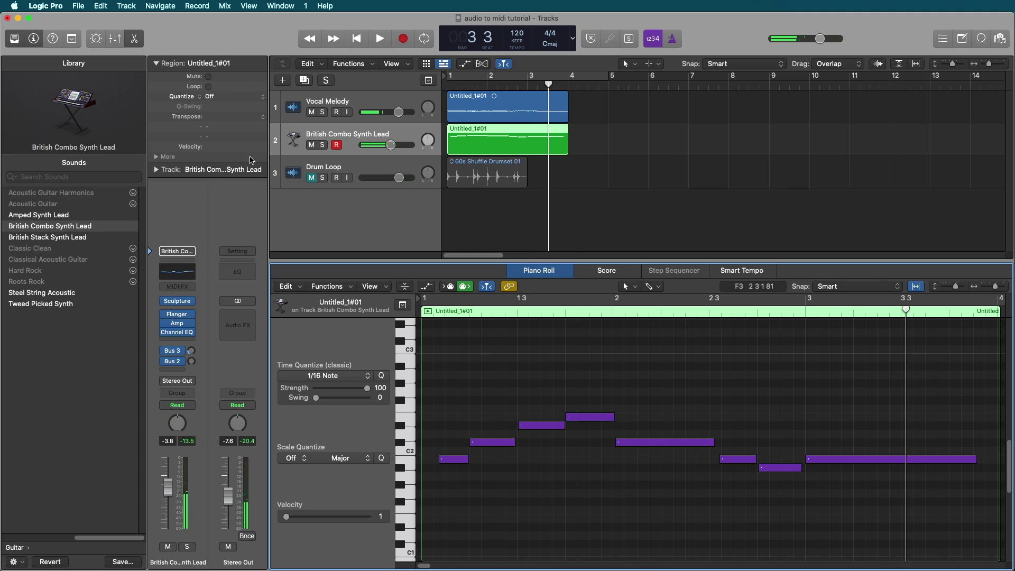
Mute the Vocal Melody and British Combo Synth Lead tracks and unmute the Drum Loop track.
{"action": "left_click", "coordinate": [312, 113]}
{"action": "left_click", "coordinate": [311, 144]}
{"action": "left_click", "coordinate": [316, 184]}
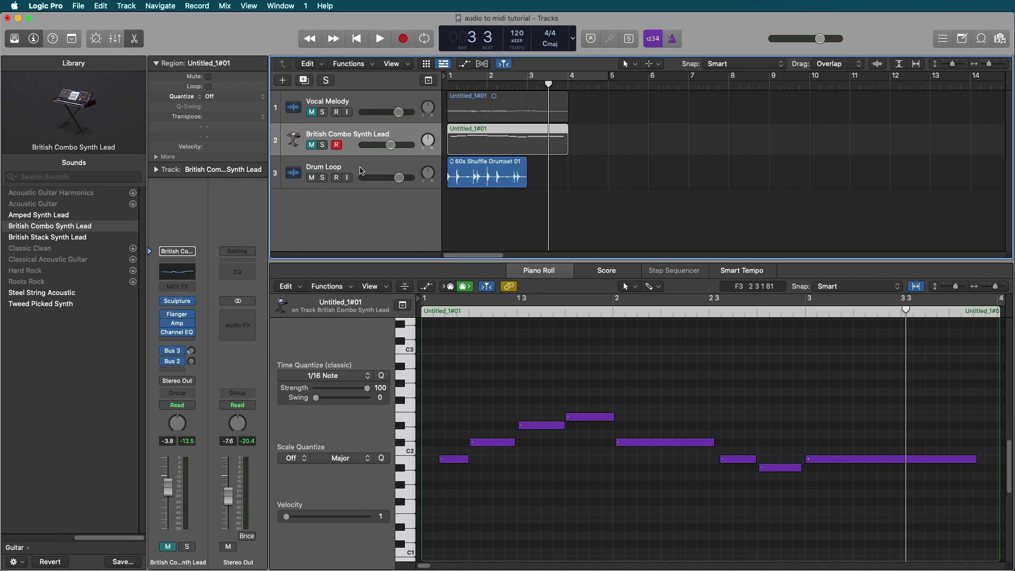
{"action": "left_click", "coordinate": [622, 190], "text": "ctrl+alt"}
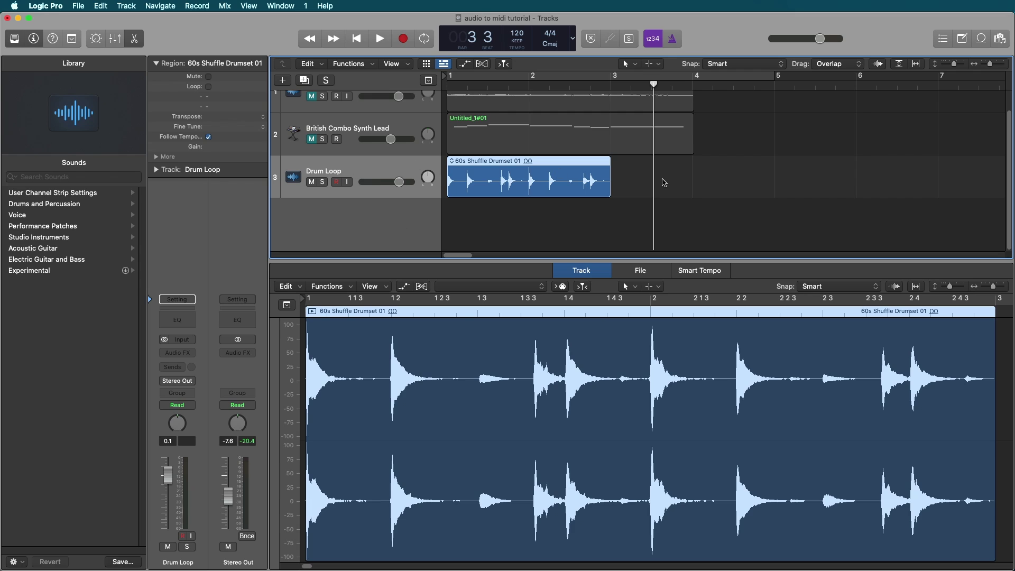
{"action": "left_click", "coordinate": [982, 39]}
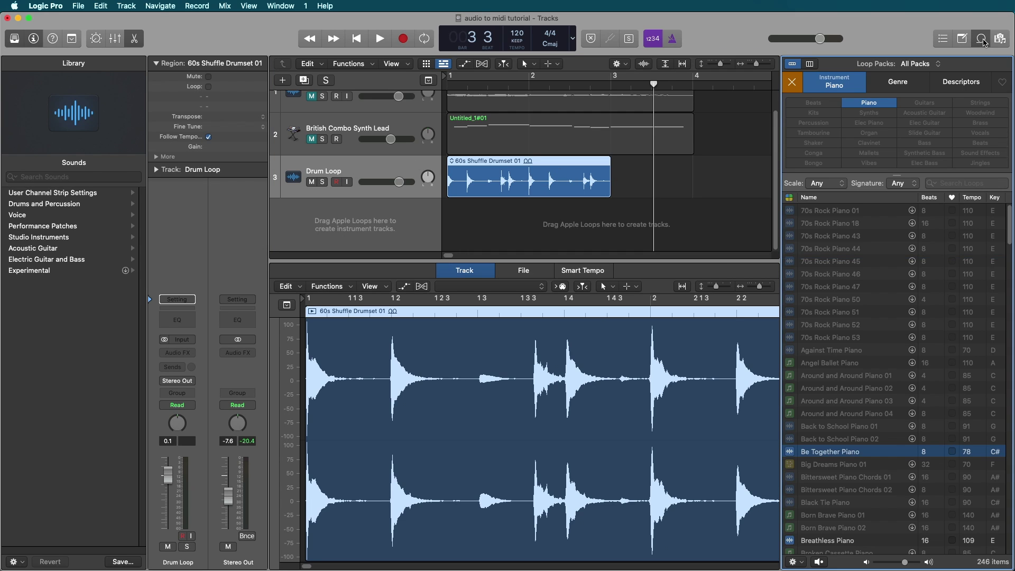
{"action": "left_click", "coordinate": [982, 40]}
{"action": "left_click", "coordinate": [549, 213]}
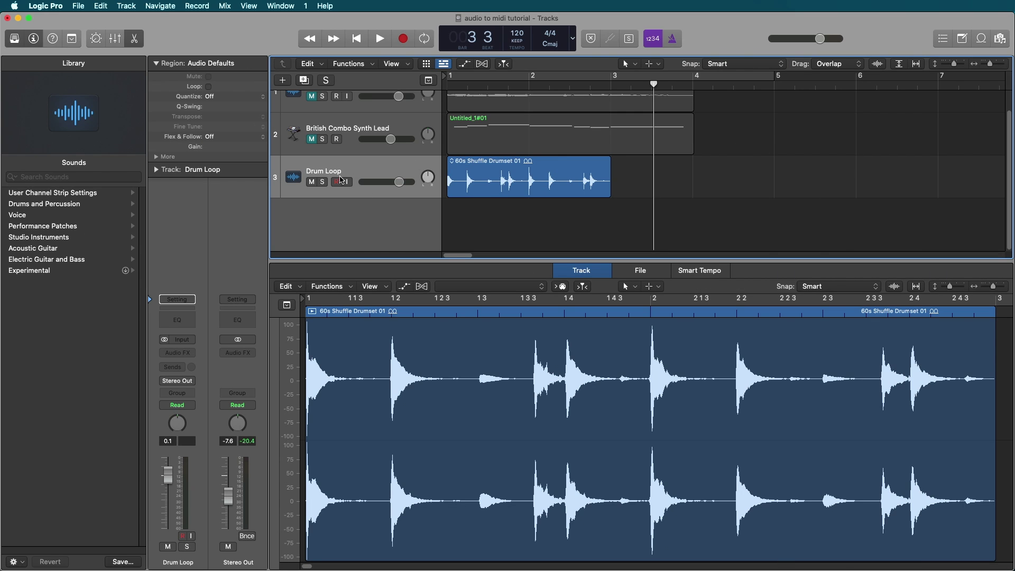
Turn cycling back on and listen to the Drum Loop, then stop playback.
{"action": "key", "text": "c"}
{"action": "key", "text": "space"}
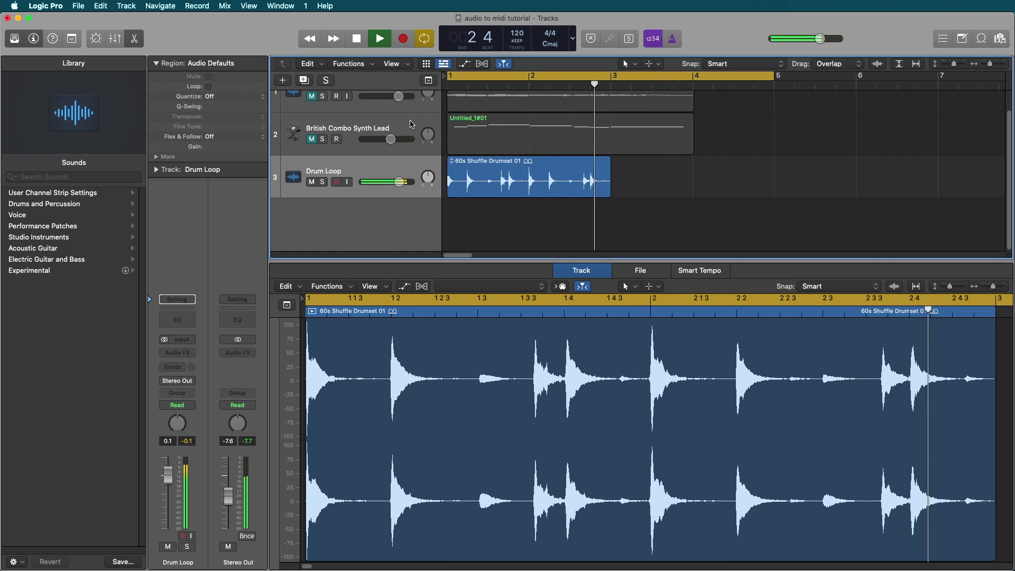
{"action": "key", "text": "space"}
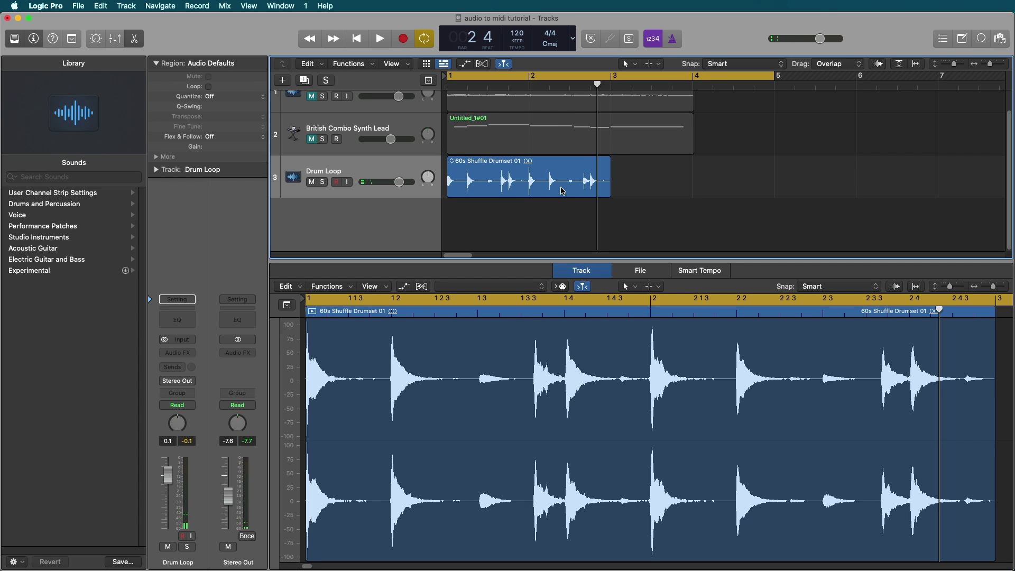
Double the Drum Loop onto a new MIDI track with Drum Replacement/Doubling, using Kick as the instrument and a -12.0 dB threshold.
{"action": "left_click", "coordinate": [401, 167]}
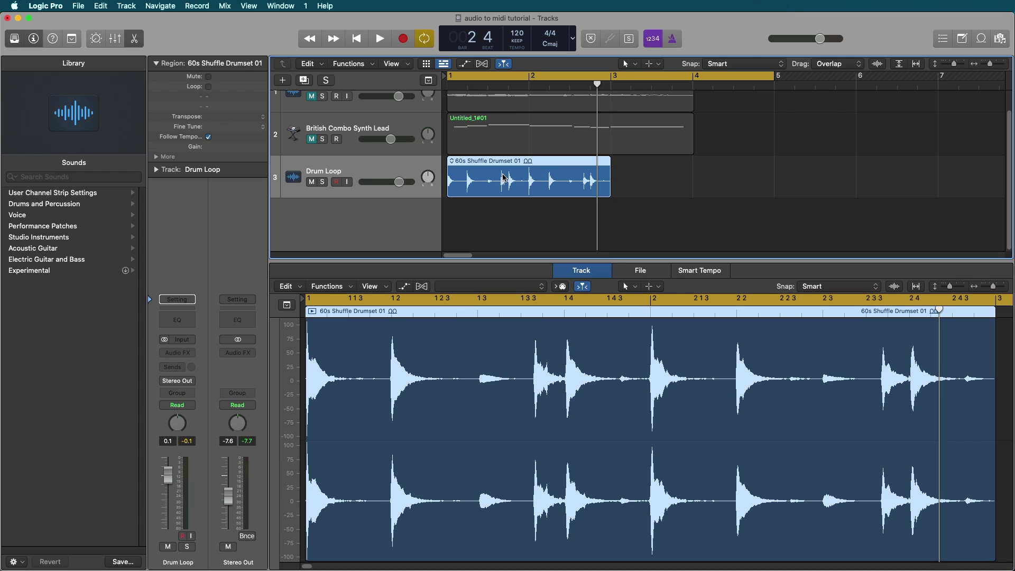
{"action": "key", "text": "ctrl+d"}
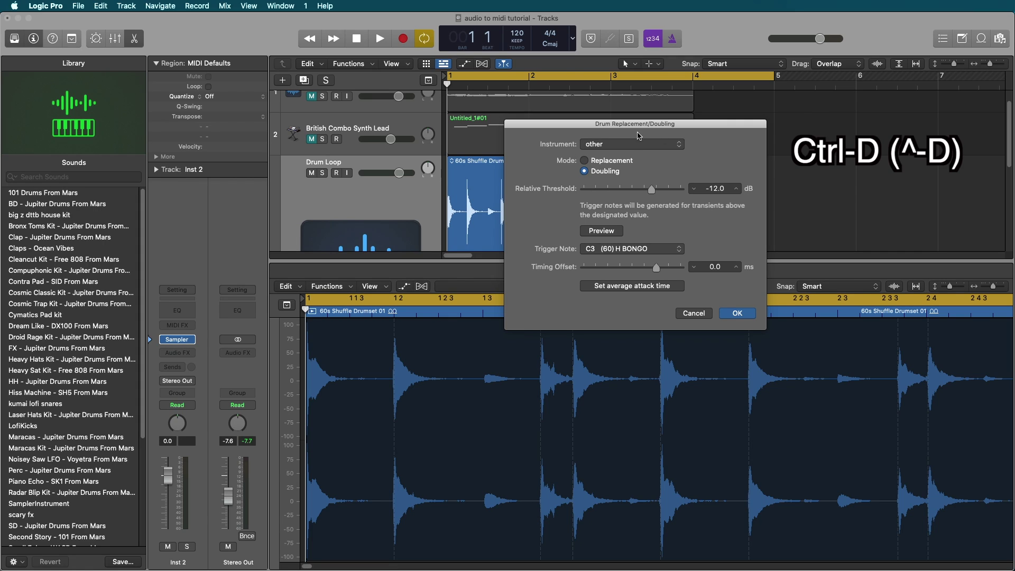
{"action": "scroll", "coordinate": [487, 196], "scroll_direction": "down", "scroll_amount": 2}
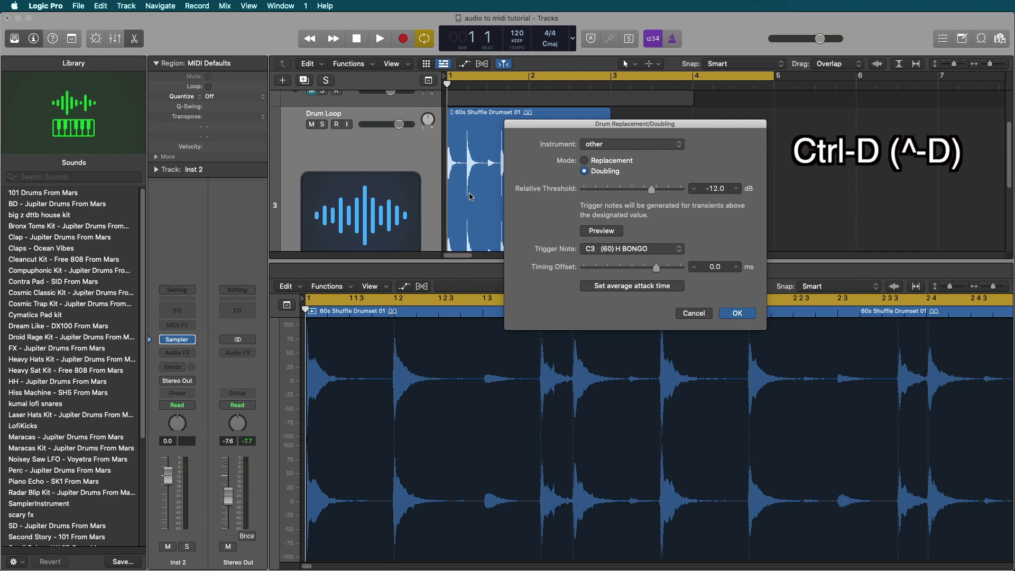
{"action": "scroll", "coordinate": [470, 193], "scroll_direction": "up", "scroll_amount": 3}
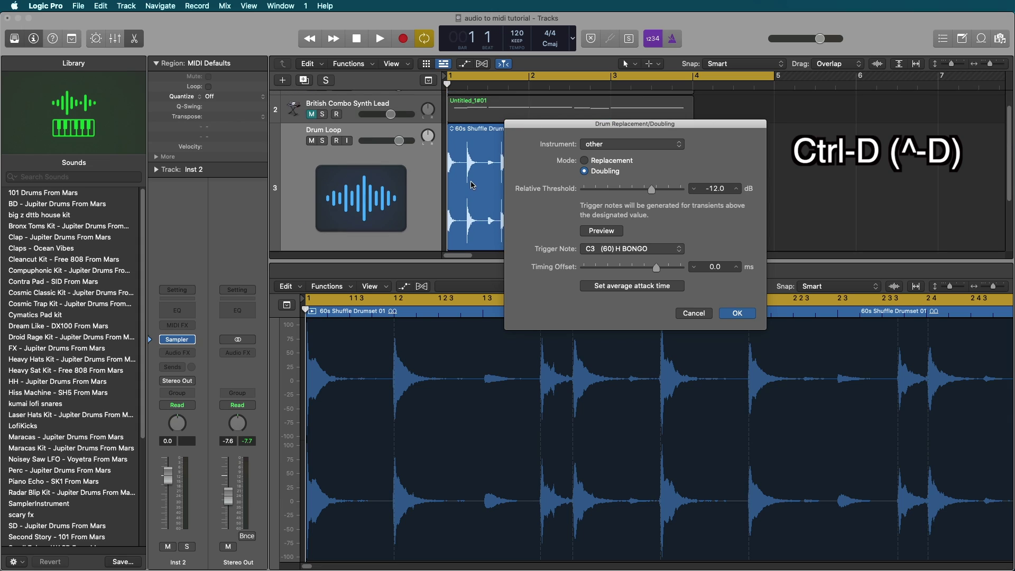
{"action": "scroll", "coordinate": [471, 185], "scroll_direction": "down", "scroll_amount": 3}
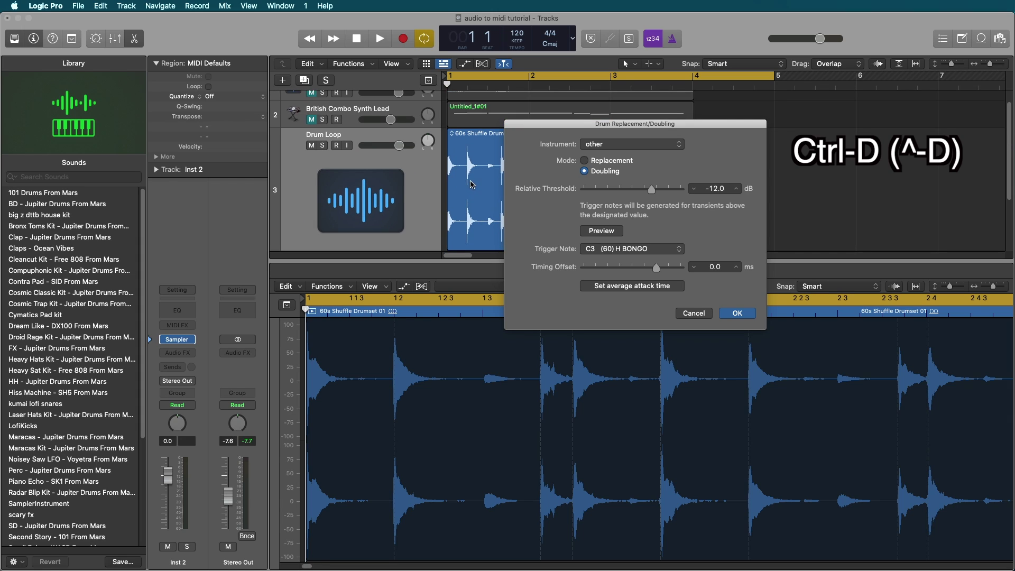
{"action": "left_click", "coordinate": [637, 148]}
{"action": "left_click", "coordinate": [629, 111]}
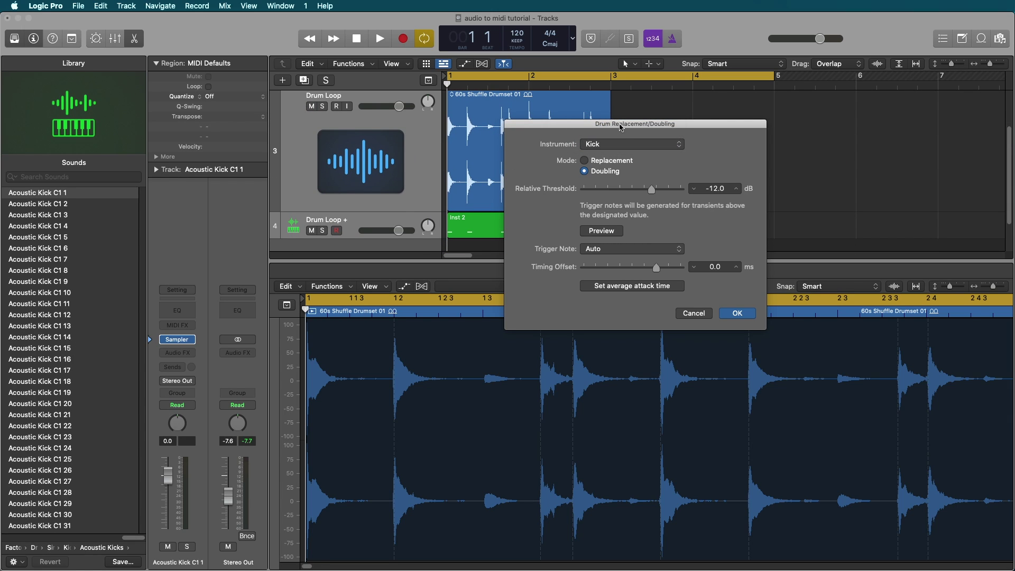
{"action": "left_click_drag", "start_coordinate": [621, 127], "coordinate": [744, 113]}
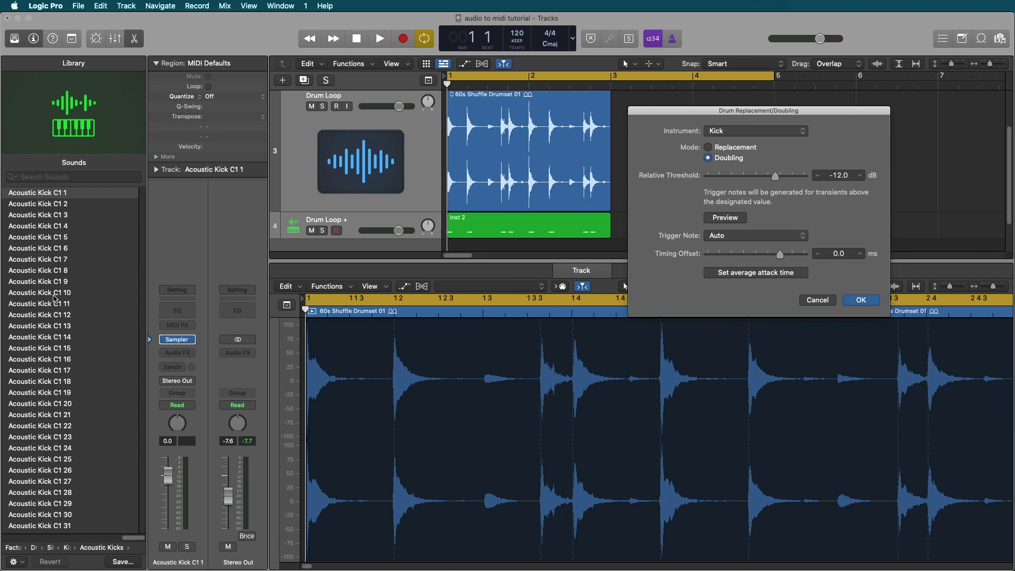
{"action": "left_click", "coordinate": [856, 300]}
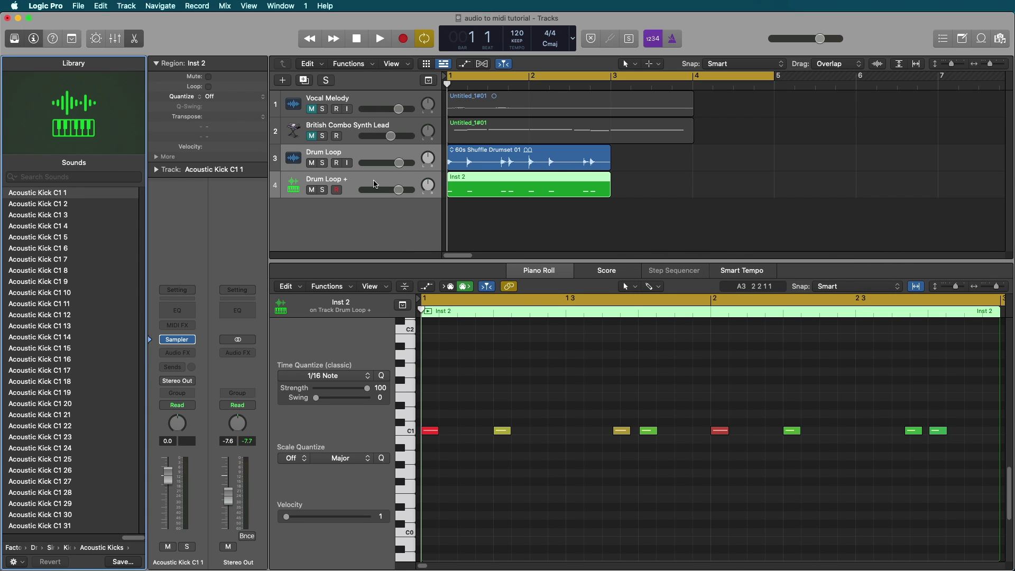
Solo the original Drum Loop track and play it, then stop playback.
{"action": "left_click", "coordinate": [350, 174]}
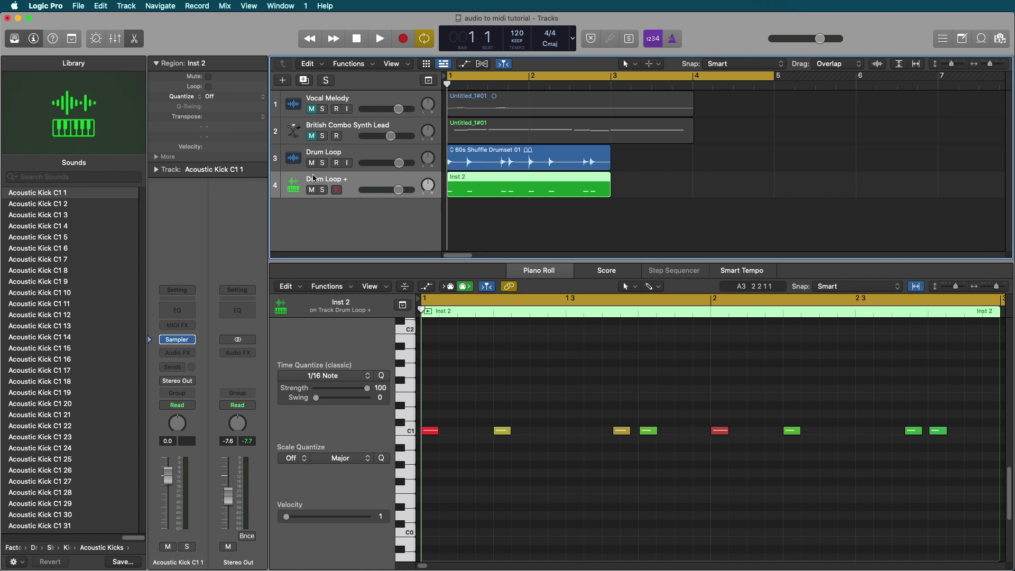
{"action": "left_click", "coordinate": [322, 164]}
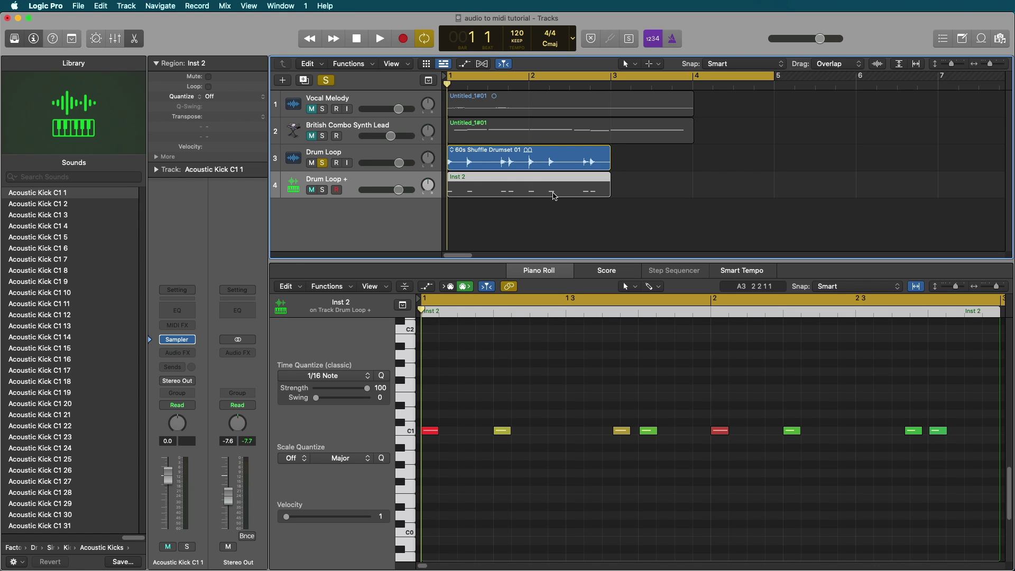
{"action": "key", "text": "space"}
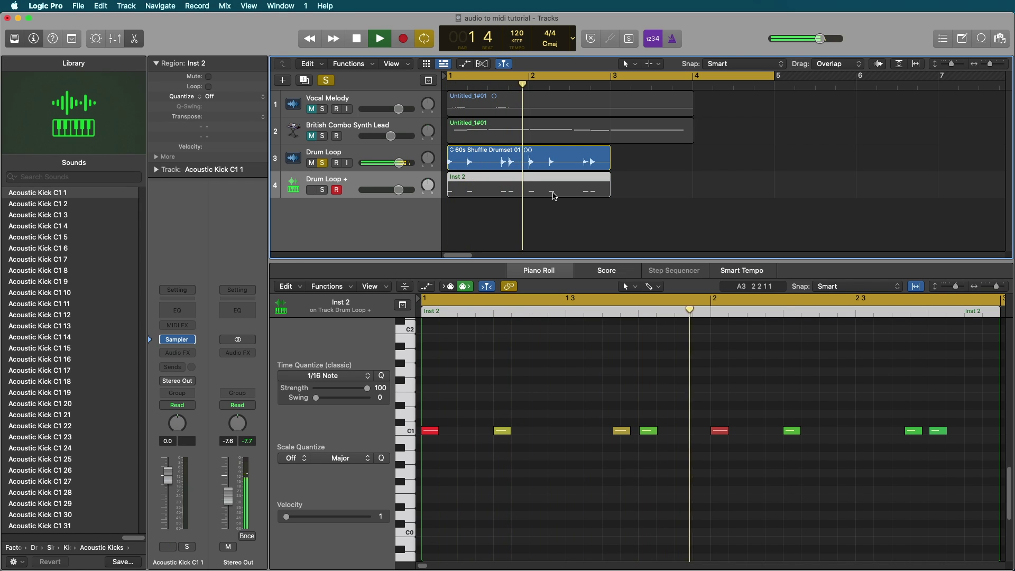
{"action": "key", "text": "space"}
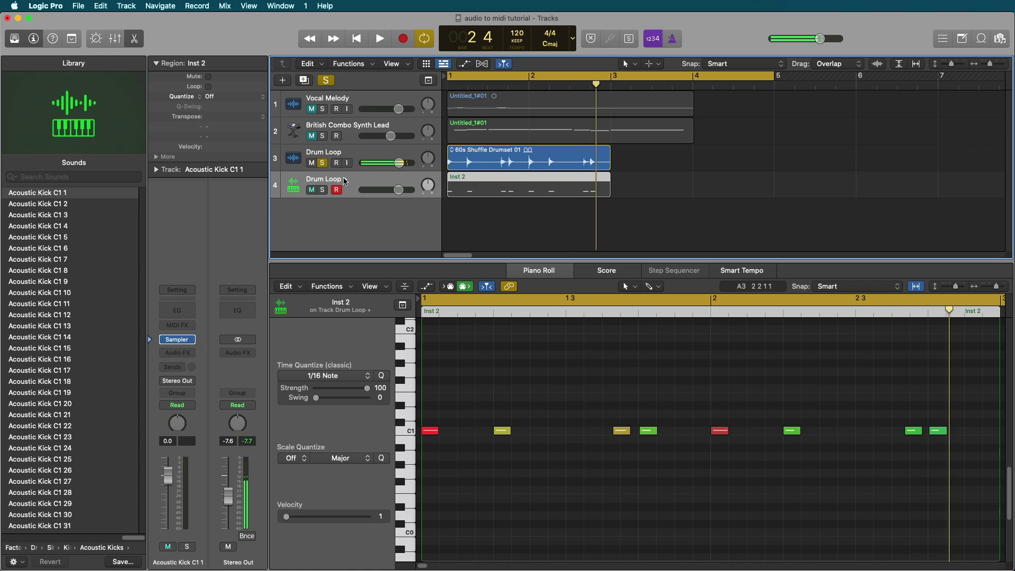
Solo only the new kick track, Drum Loop +, and play its MIDI pattern, then stop playback.
{"action": "left_click", "coordinate": [322, 190]}
{"action": "left_click", "coordinate": [322, 163]}
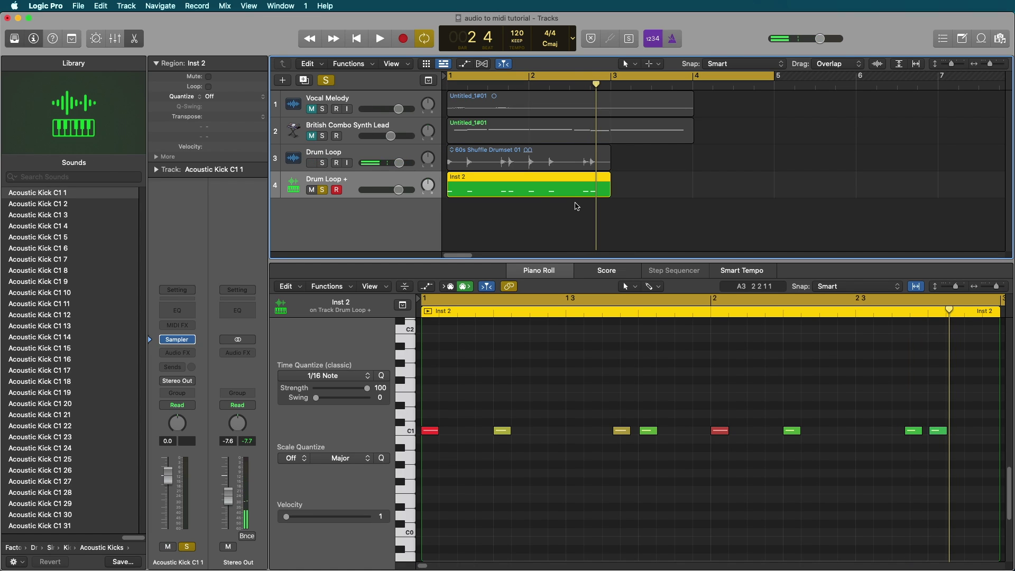
{"action": "scroll", "coordinate": [577, 198], "scroll_direction": "up", "scroll_amount": 2}
{"action": "key", "text": "space"}
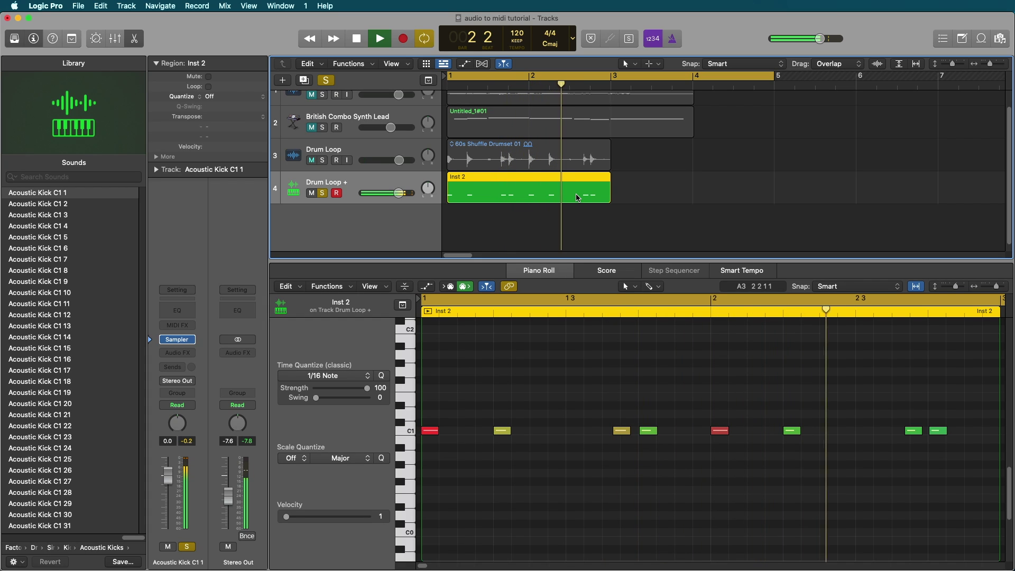
{"action": "key", "text": "space"}
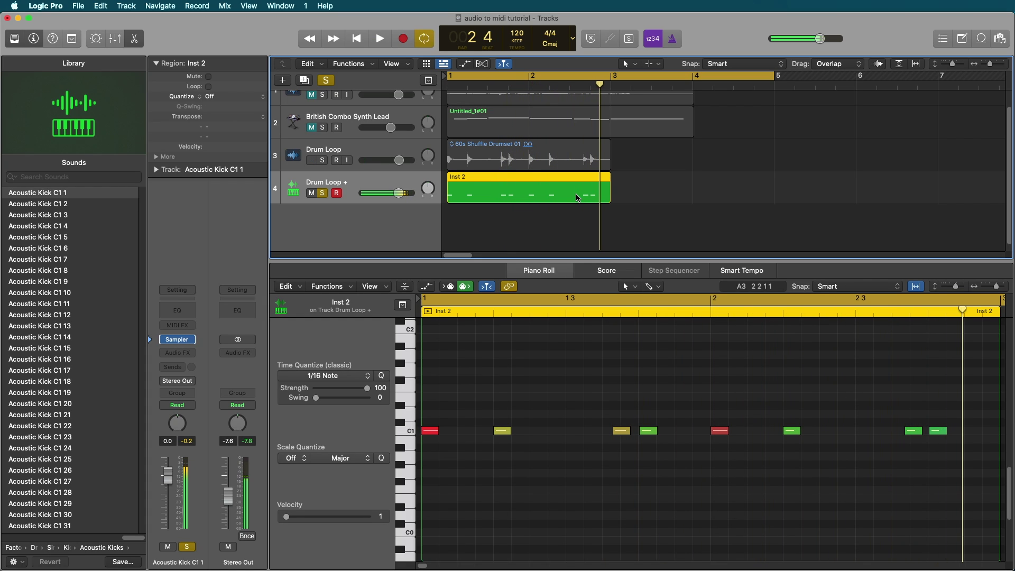
Solo the Drum Loop together with the kick track and play both, then stop playback.
{"action": "left_click", "coordinate": [322, 160]}
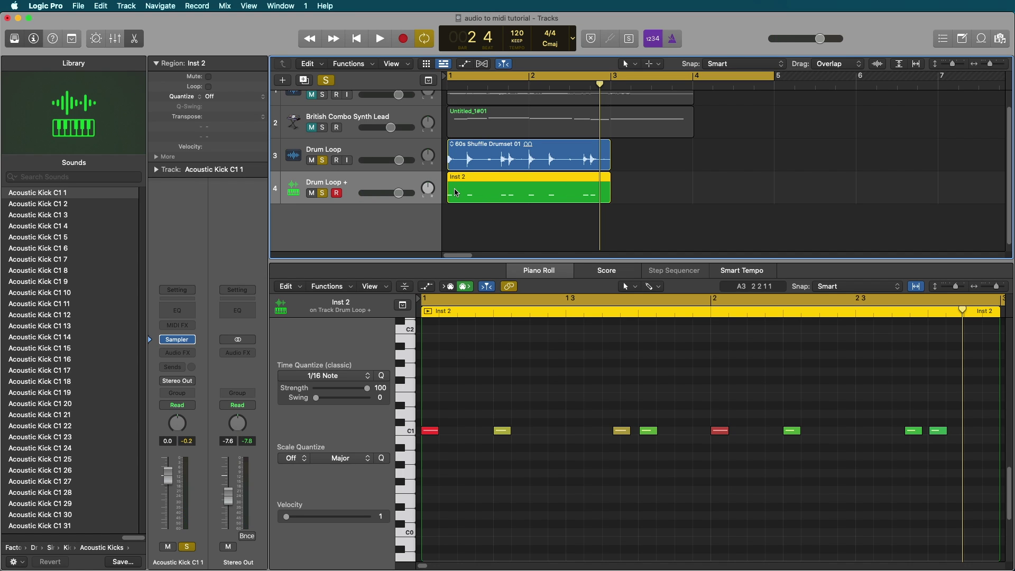
{"action": "key", "text": "space"}
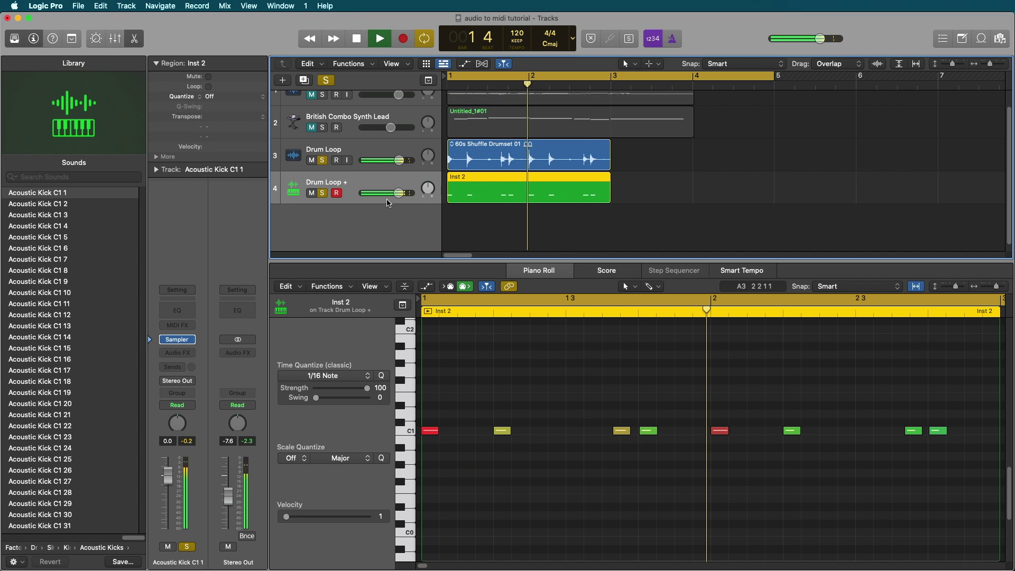
{"action": "key", "text": "space"}
Delete the kick region's C1 notes on beats 2 and 4 of bar 1 and on beat 2 of bar 2.
{"action": "left_click", "coordinate": [502, 430]}
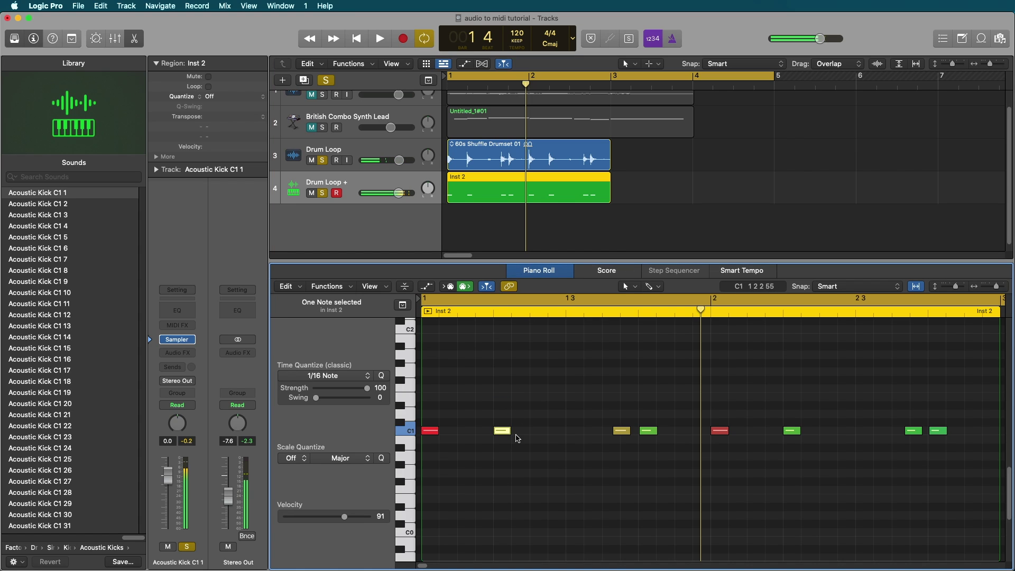
{"action": "key", "text": "Delete"}
{"action": "left_click_drag", "start_coordinate": [639, 411], "coordinate": [663, 446]}
{"action": "key", "text": "Delete"}
{"action": "left_click_drag", "start_coordinate": [783, 399], "coordinate": [820, 445]}
{"action": "key", "text": "Delete"}
Play the edited kick pattern against the loop and delete its last note, on beat 4 of bar 2.
{"action": "key", "text": "space"}
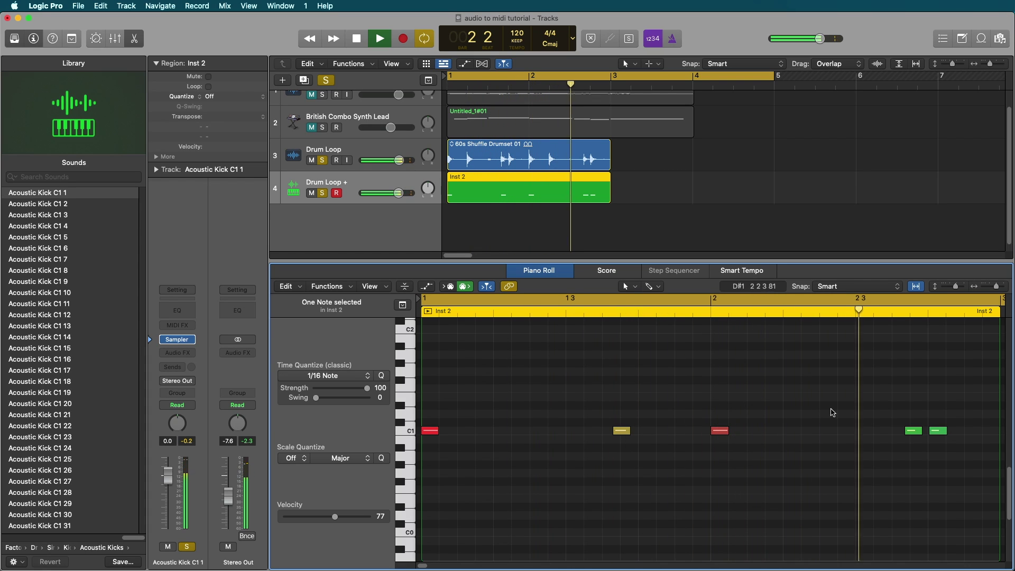
{"action": "key", "text": "space"}
{"action": "left_click_drag", "start_coordinate": [928, 402], "coordinate": [942, 435]}
{"action": "key", "text": "Delete"}
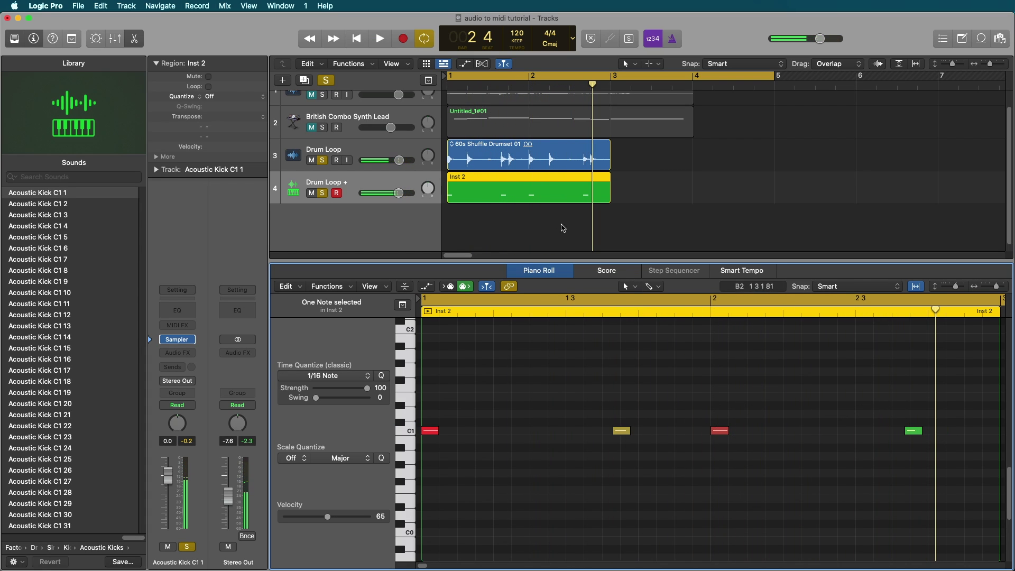
Double the Drum Loop onto another MIDI track with Drum Replacement/Doubling, using Snare as the instrument and a -12.0 dB threshold.
{"action": "left_click", "coordinate": [380, 149]}
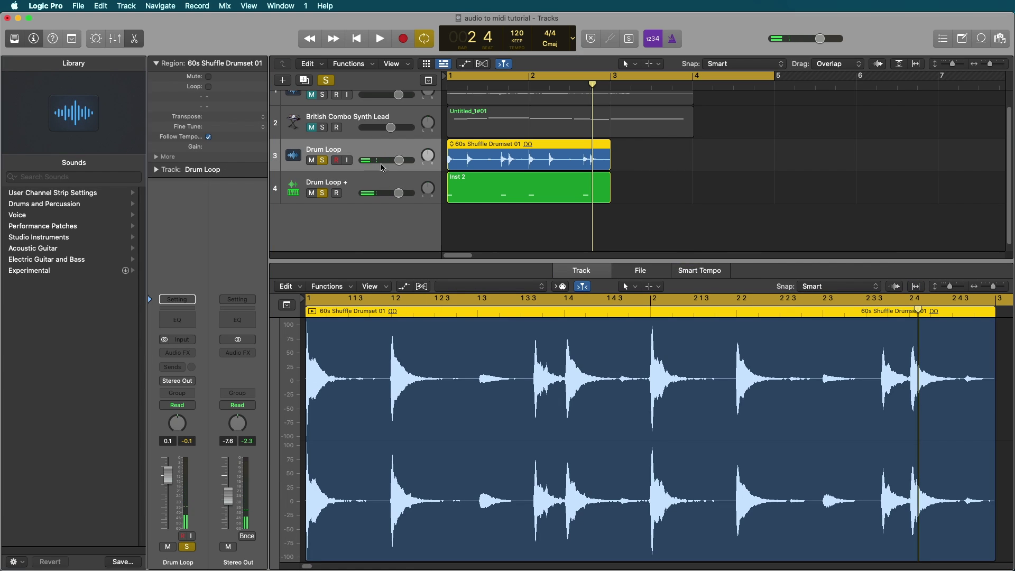
{"action": "key", "text": "ctrl+d"}
{"action": "left_click", "coordinate": [749, 132]}
{"action": "left_click", "coordinate": [747, 140]}
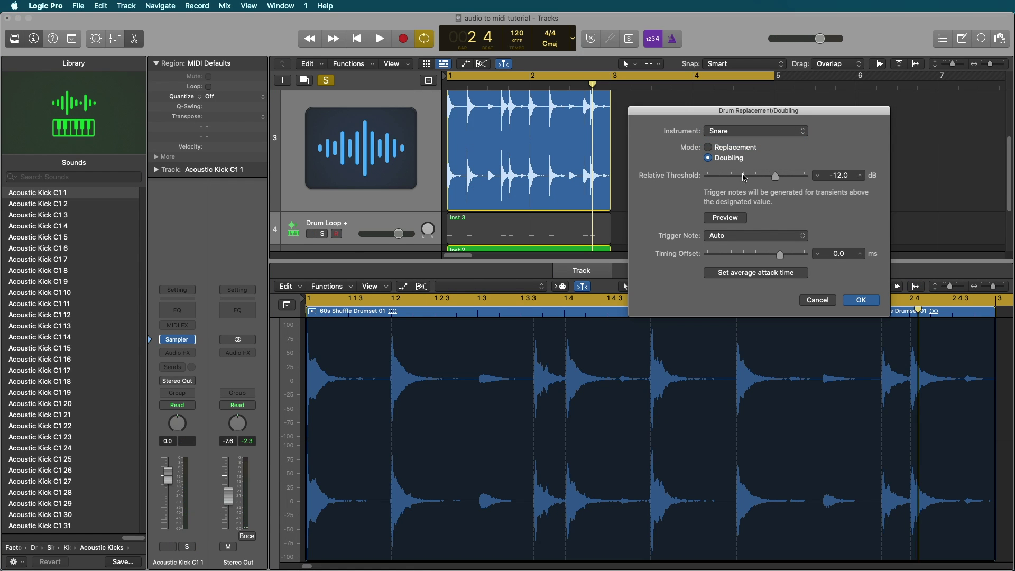
{"action": "left_click", "coordinate": [860, 300]}
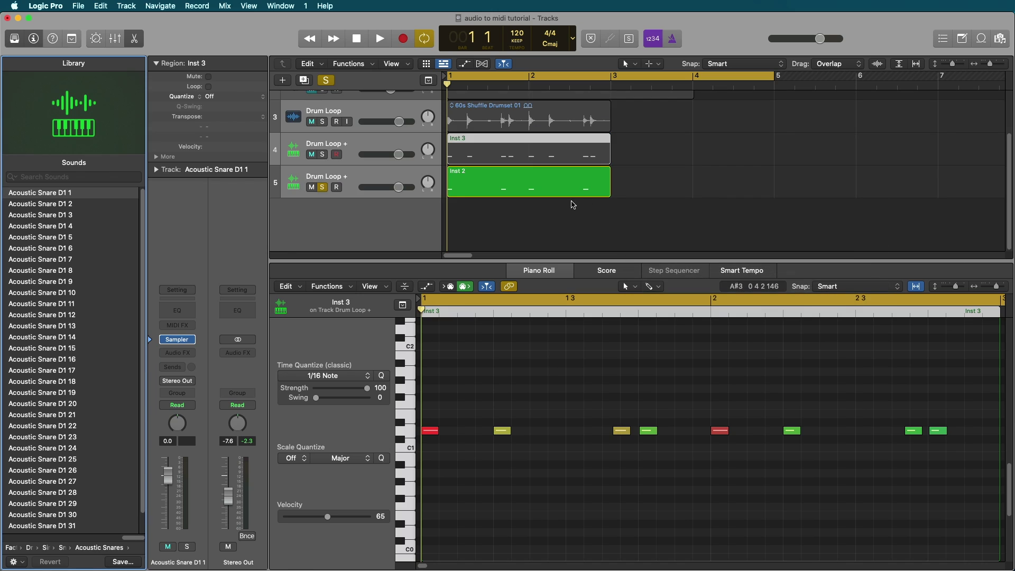
Delete the snare region's notes on beat 1 and just before beat 4 in both bars.
{"action": "left_click_drag", "start_coordinate": [438, 381], "coordinate": [447, 450]}
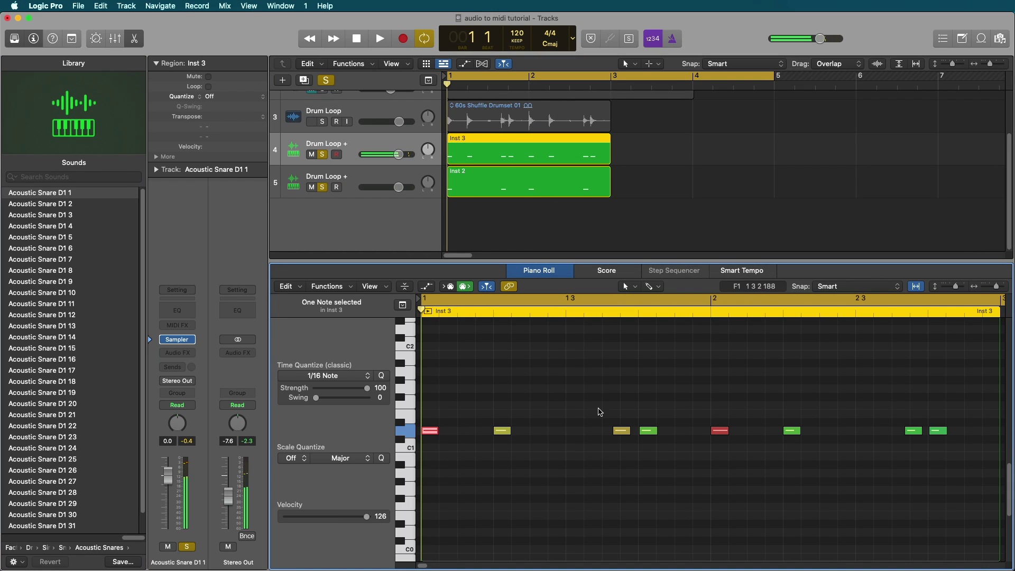
{"action": "key", "text": "Delete"}
{"action": "left_click_drag", "start_coordinate": [604, 407], "coordinate": [617, 444]}
{"action": "key", "text": "Delete"}
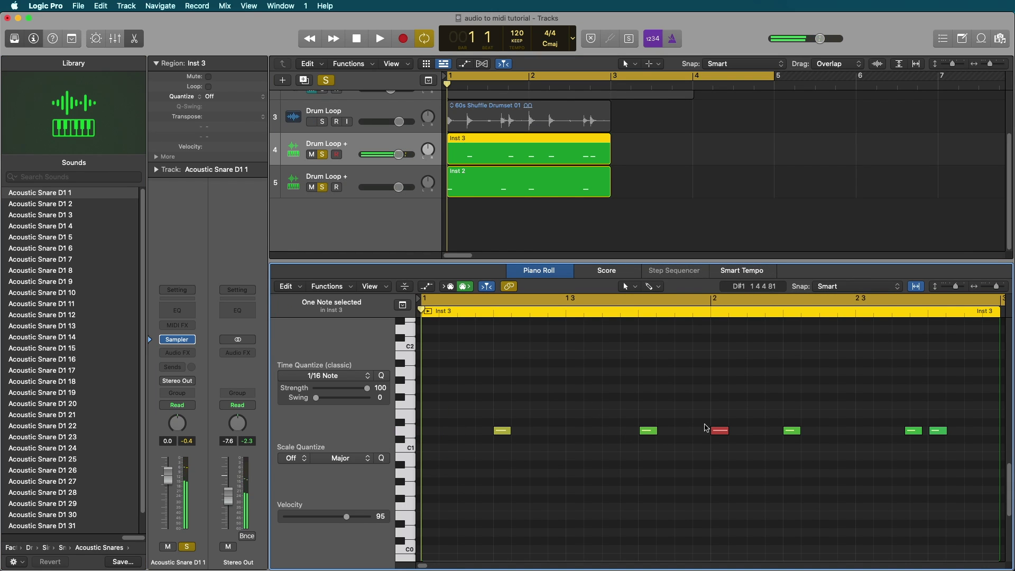
{"action": "left_click_drag", "start_coordinate": [709, 416], "coordinate": [730, 444]}
{"action": "key", "text": "Delete"}
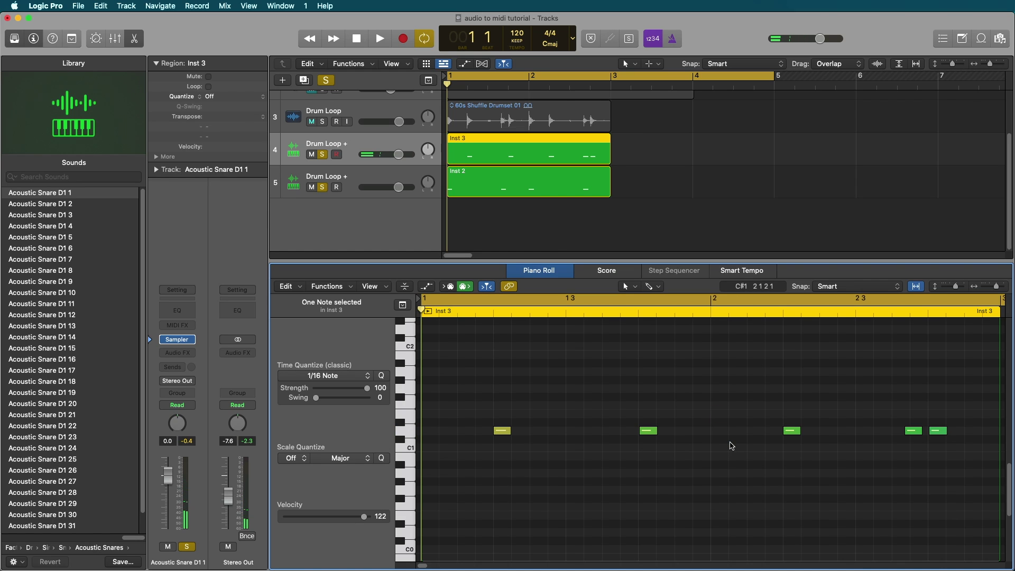
{"action": "left_click_drag", "start_coordinate": [890, 410], "coordinate": [928, 441]}
{"action": "key", "text": "Delete"}
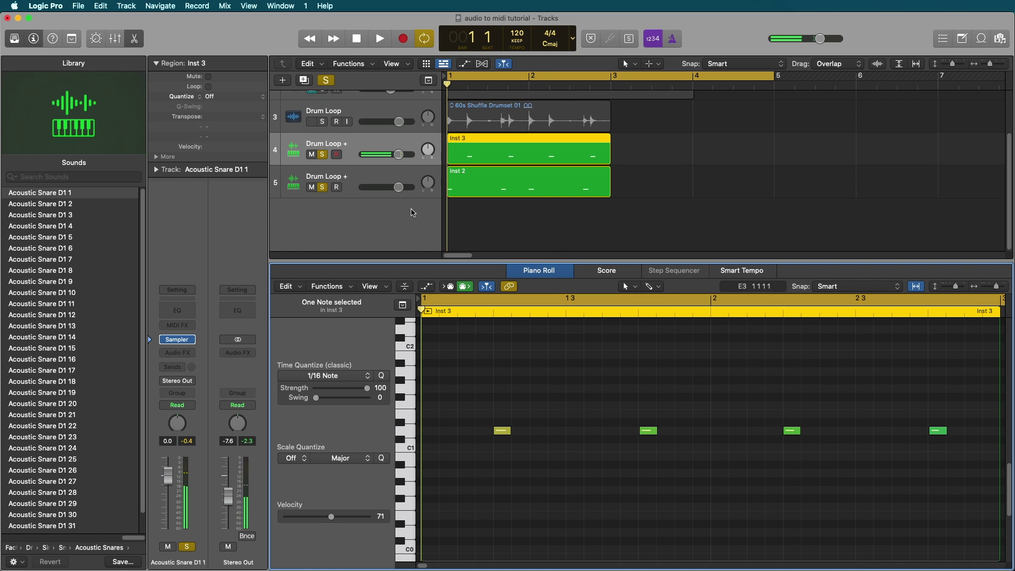
Play the kick and snare tracks together, then solo only the Drum Loop and play it for comparison.
{"action": "key", "text": "space"}
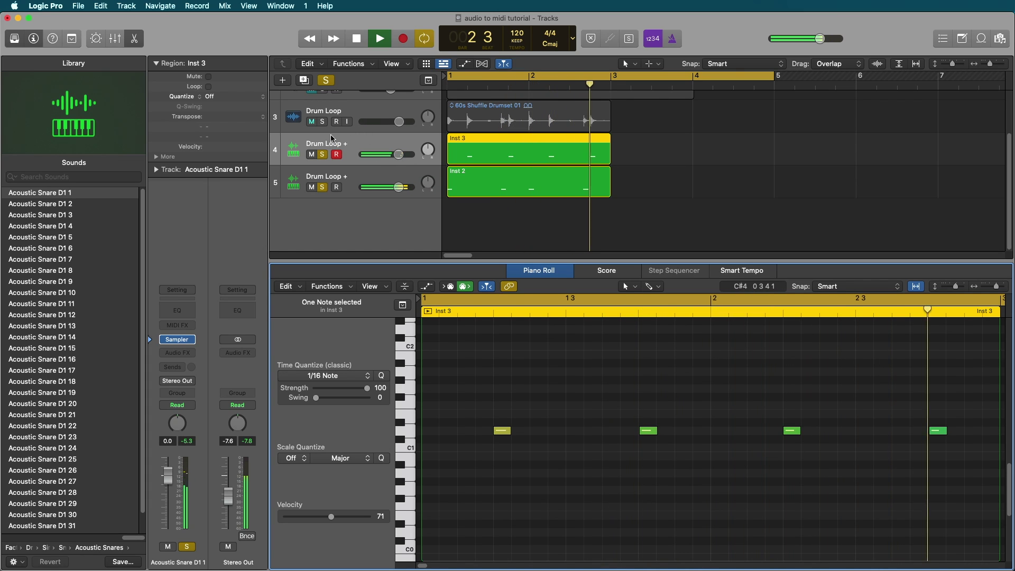
{"action": "key", "text": "space"}
{"action": "left_click_drag", "start_coordinate": [321, 154], "coordinate": [323, 188]}
{"action": "left_click", "coordinate": [322, 123]}
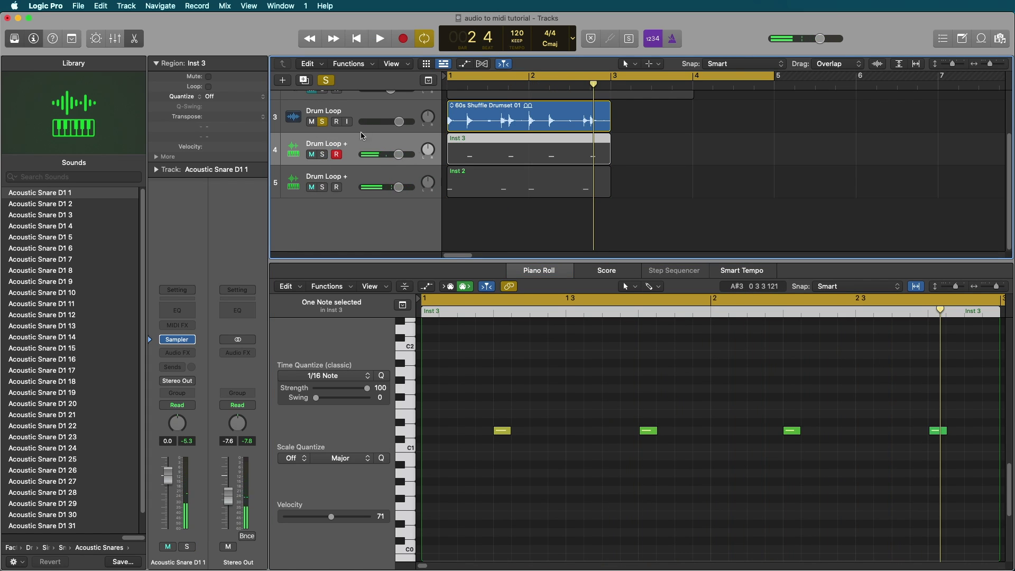
{"action": "key", "text": "space"}
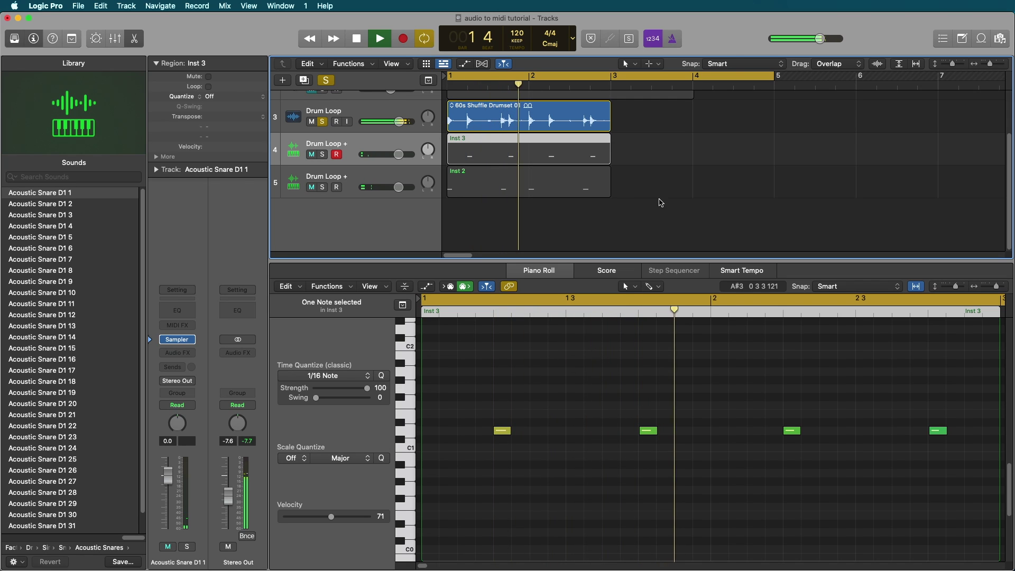
{"action": "key", "text": "space"}
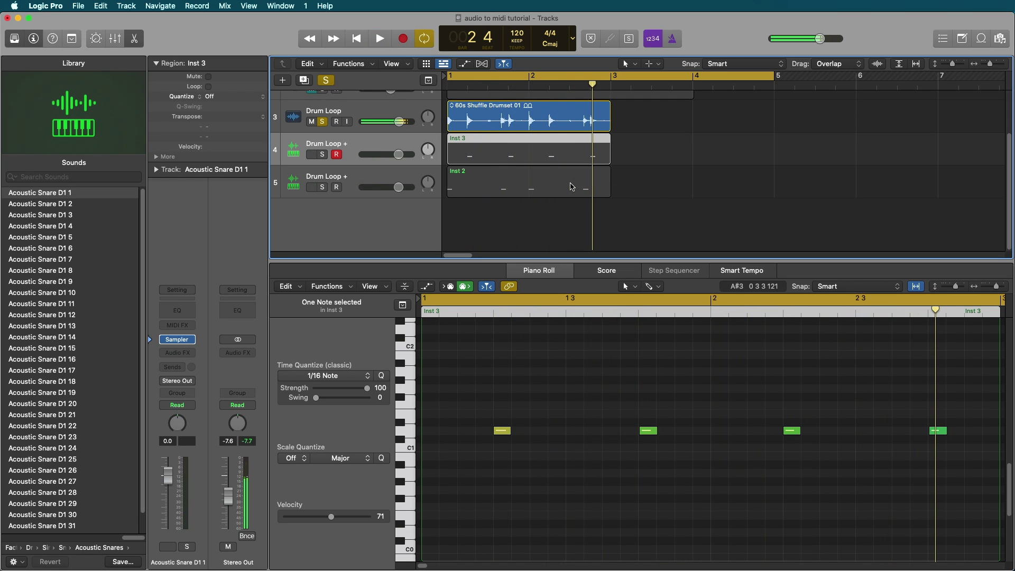
Solo the snare and kick tracks alongside the Drum Loop and compare their notes with the loop's waveform.
{"action": "key", "text": "super+Down"}
{"action": "key", "text": "super+Down"}
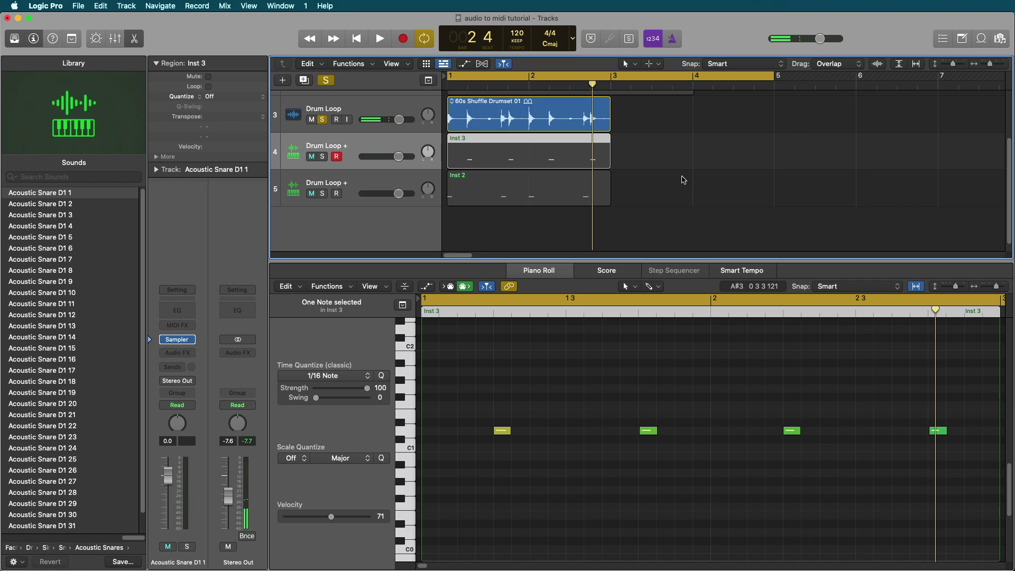
{"action": "key", "text": "super+Right"}
{"action": "left_click_drag", "start_coordinate": [322, 159], "coordinate": [324, 194]}
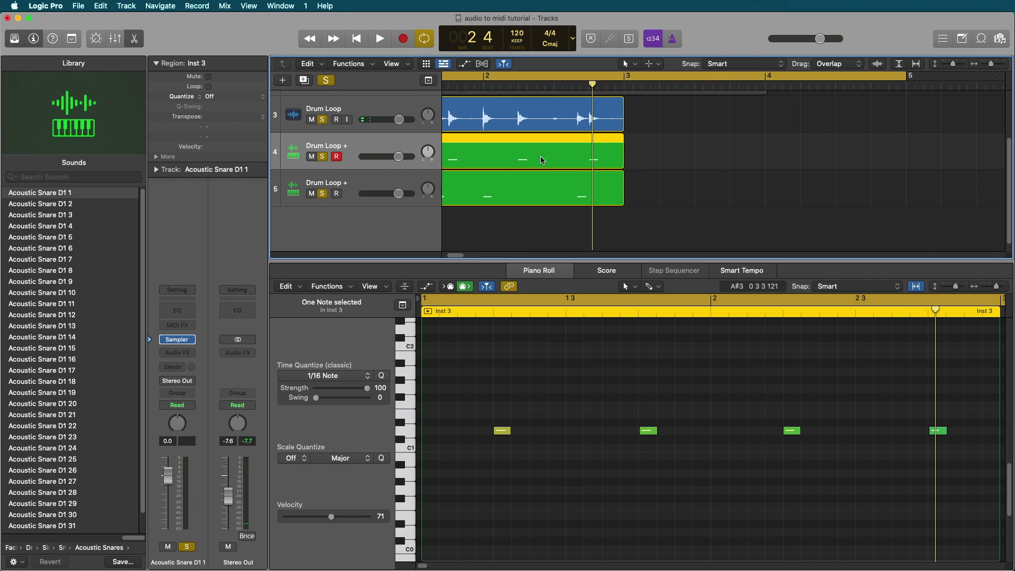
{"action": "scroll", "coordinate": [534, 163], "scroll_direction": "down", "scroll_amount": 3}
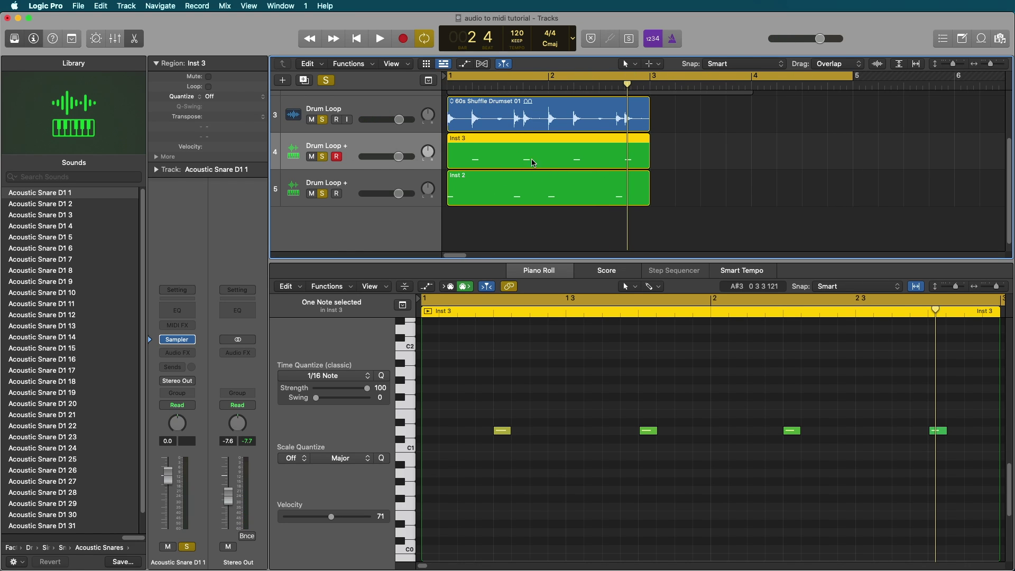
{"action": "scroll", "coordinate": [536, 164], "scroll_direction": "up", "scroll_amount": 1}
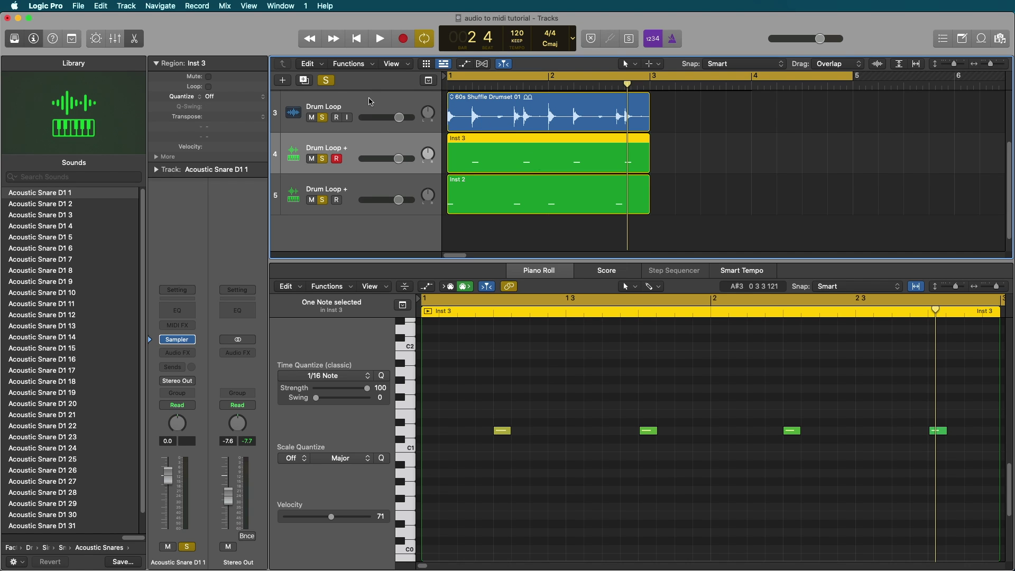
Clear the solos on all three drum tracks, playing the Drum Loop alone once before unsoloing it.
{"action": "left_click", "coordinate": [368, 101]}
{"action": "left_click_drag", "start_coordinate": [322, 117], "coordinate": [319, 186]}
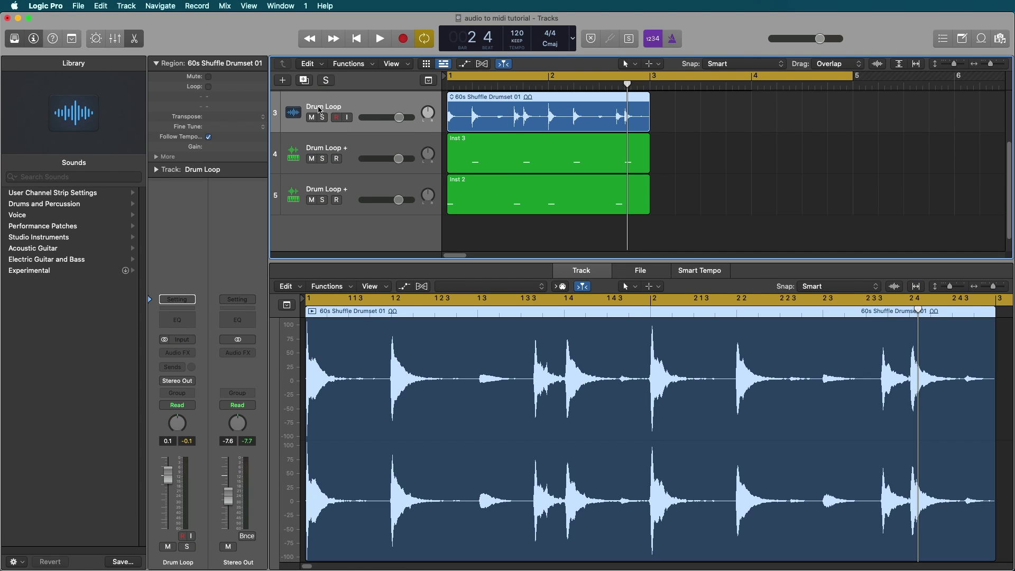
{"action": "left_click", "coordinate": [322, 117]}
{"action": "key", "text": "space"}
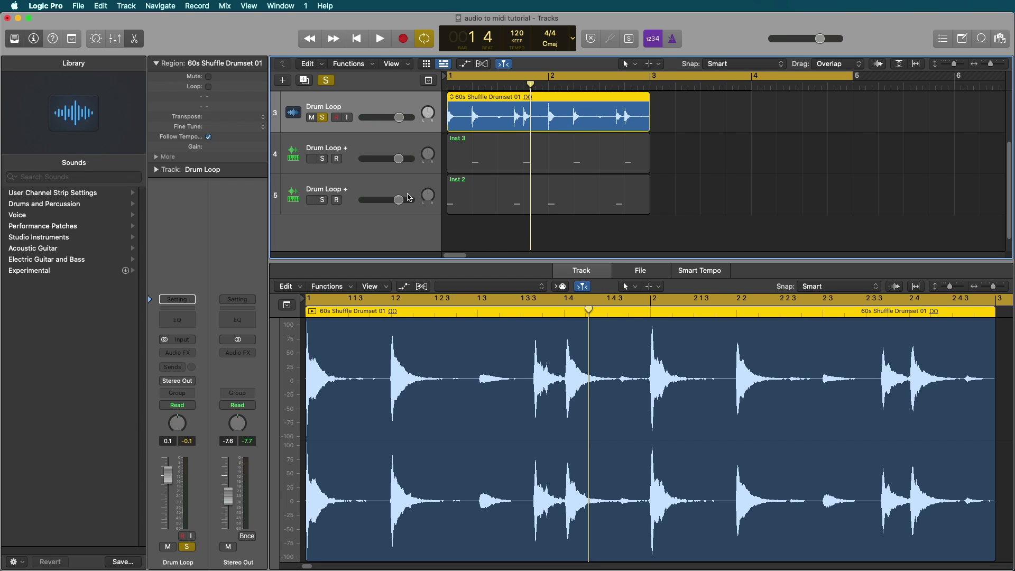
{"action": "left_click", "coordinate": [323, 118]}
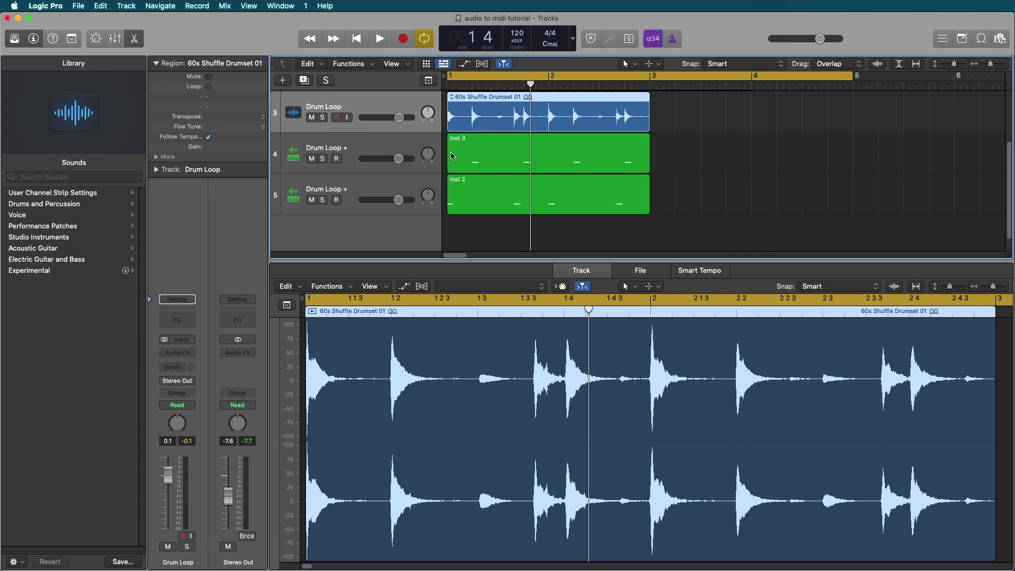
Open the Loop Browser and mute the Drum Loop together with its snare and kick MIDI tracks.
{"action": "key", "text": "super+Left"}
{"action": "key", "text": "super+Up"}
{"action": "scroll", "coordinate": [550, 181], "scroll_direction": "up", "scroll_amount": 3}
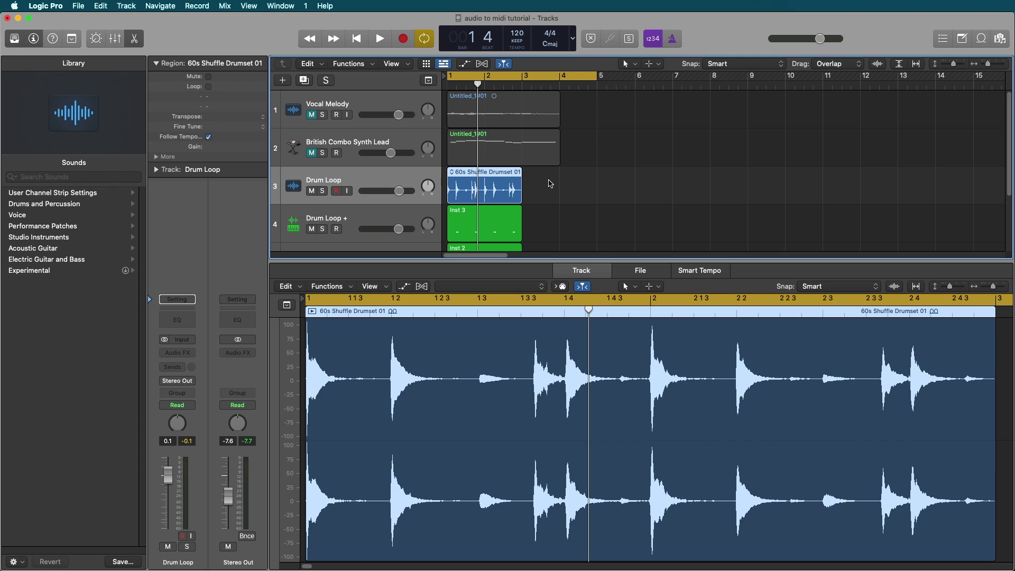
{"action": "scroll", "coordinate": [515, 184], "scroll_direction": "down", "scroll_amount": 3}
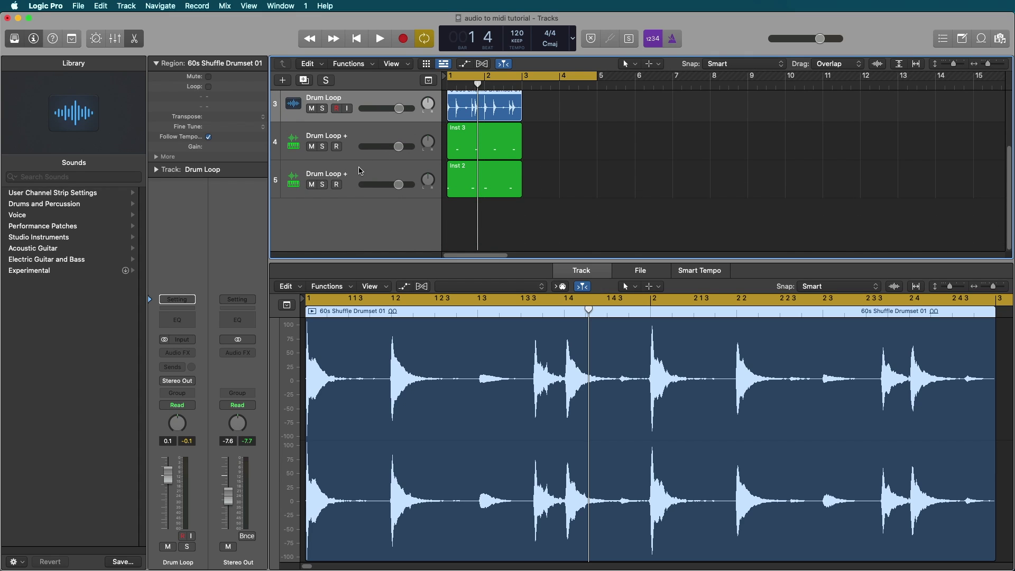
{"action": "key", "text": "super+Right"}
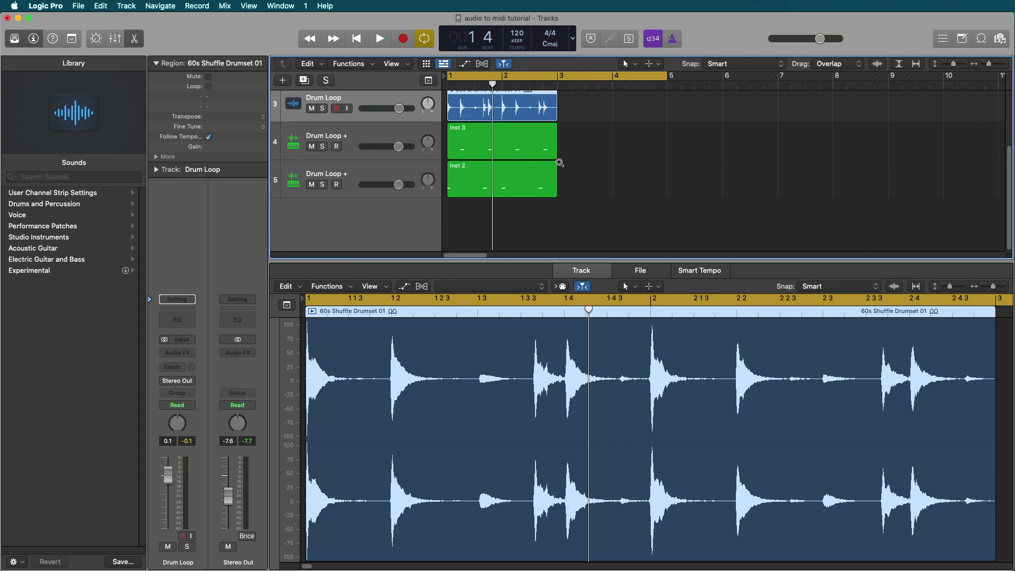
{"action": "scroll", "coordinate": [562, 158], "scroll_direction": "up", "scroll_amount": 2}
{"action": "key", "text": "o"}
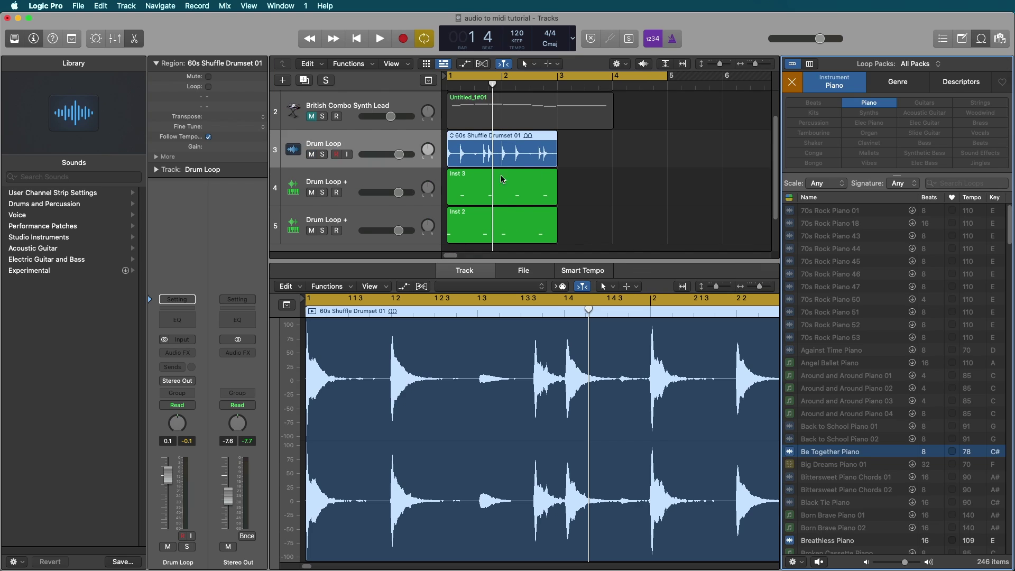
{"action": "left_click", "coordinate": [312, 155]}
{"action": "scroll", "coordinate": [528, 211], "scroll_direction": "down", "scroll_amount": 1}
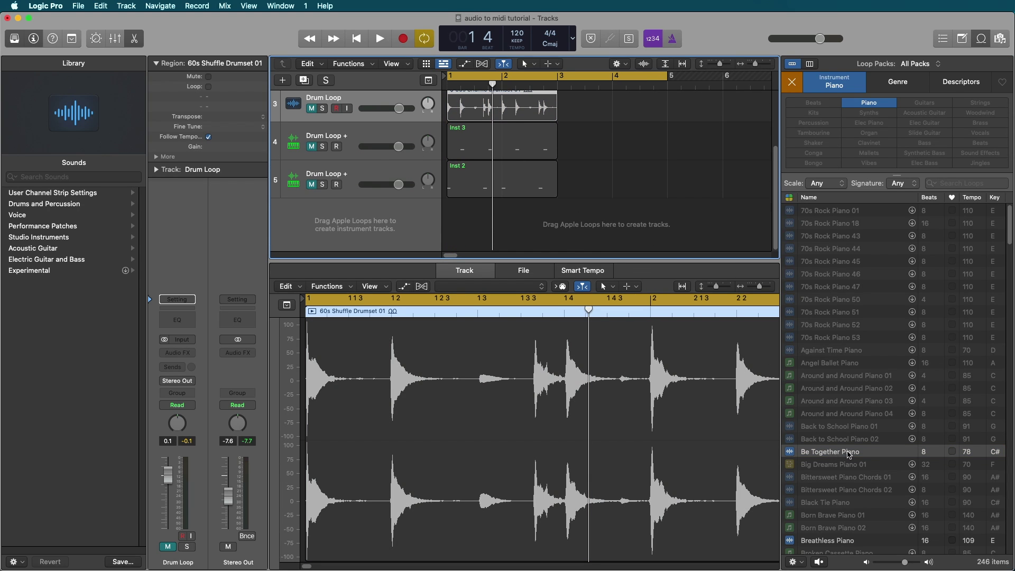
Add the Be Together Piano loop at bar 1 on a new audio track and play it.
{"action": "left_click_drag", "start_coordinate": [848, 454], "coordinate": [453, 240]}
{"action": "scroll", "coordinate": [355, 158], "scroll_direction": "up", "scroll_amount": 2}
{"action": "scroll", "coordinate": [355, 158], "scroll_direction": "down", "scroll_amount": 3}
{"action": "key", "text": "space"}
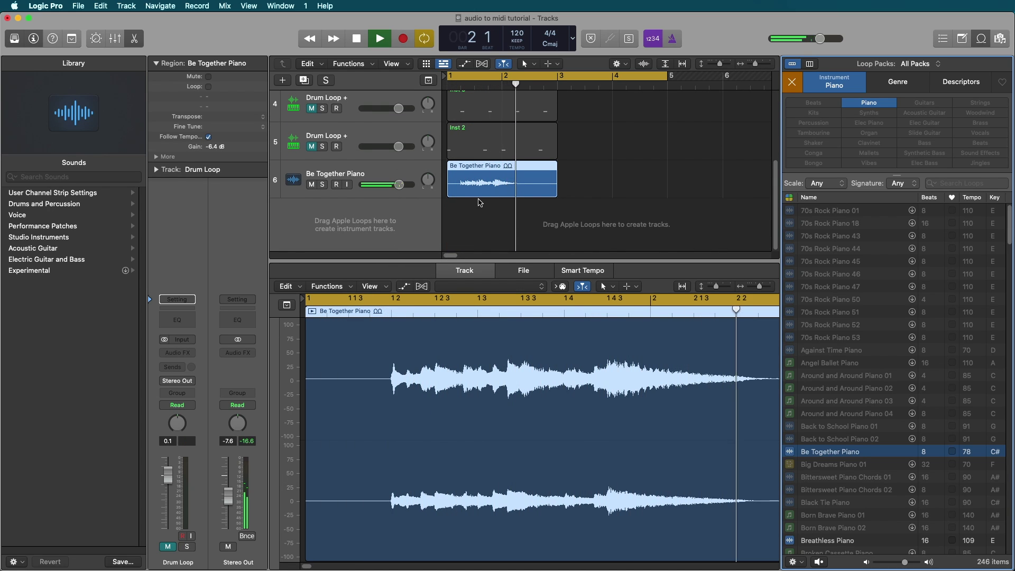
{"action": "key", "text": "space"}
Turn on Flex for the Be Together Piano track and set its flex mode to Flex Pitch.
{"action": "left_click", "coordinate": [352, 172]}
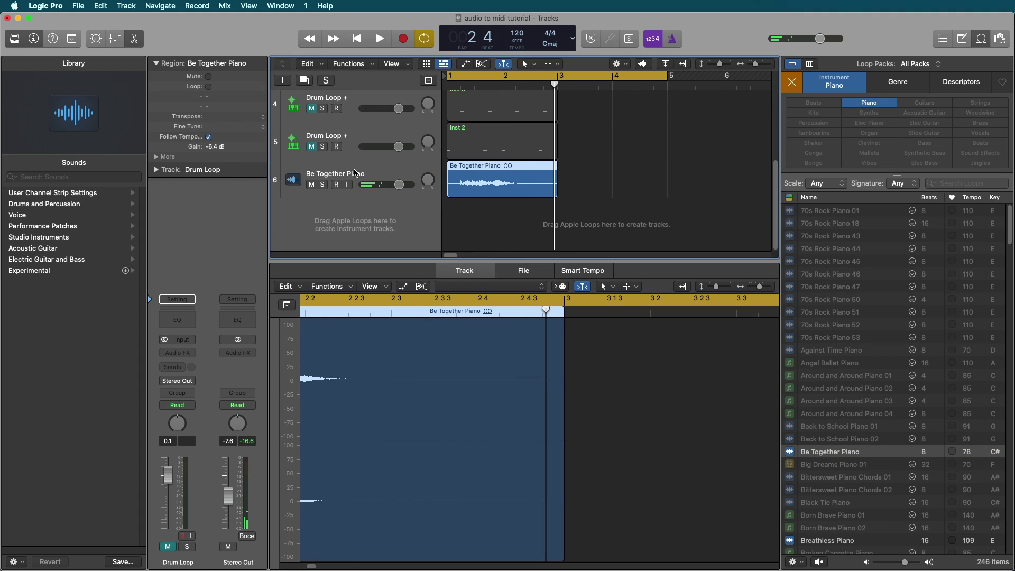
{"action": "left_click", "coordinate": [421, 286]}
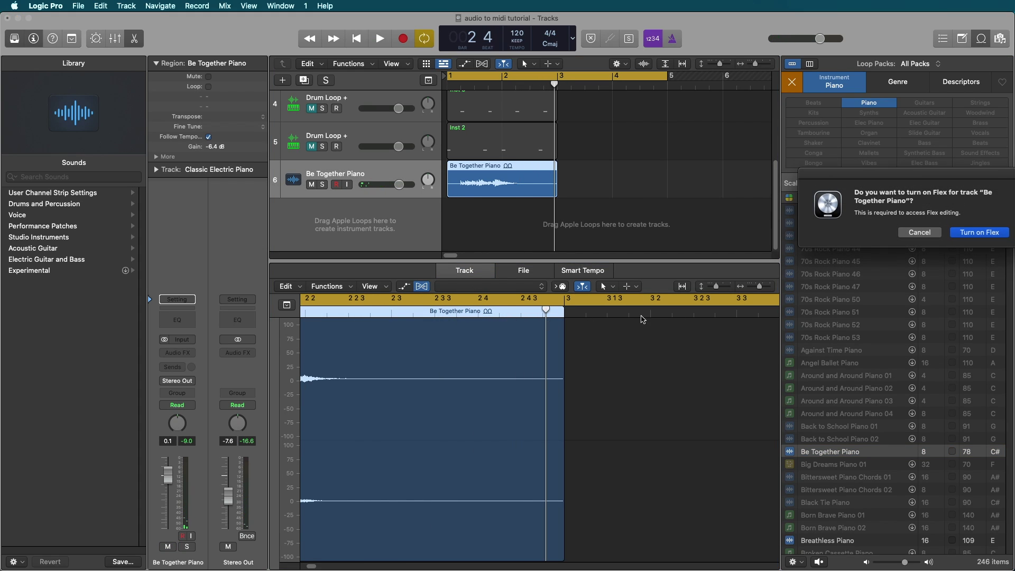
{"action": "left_click", "coordinate": [988, 236]}
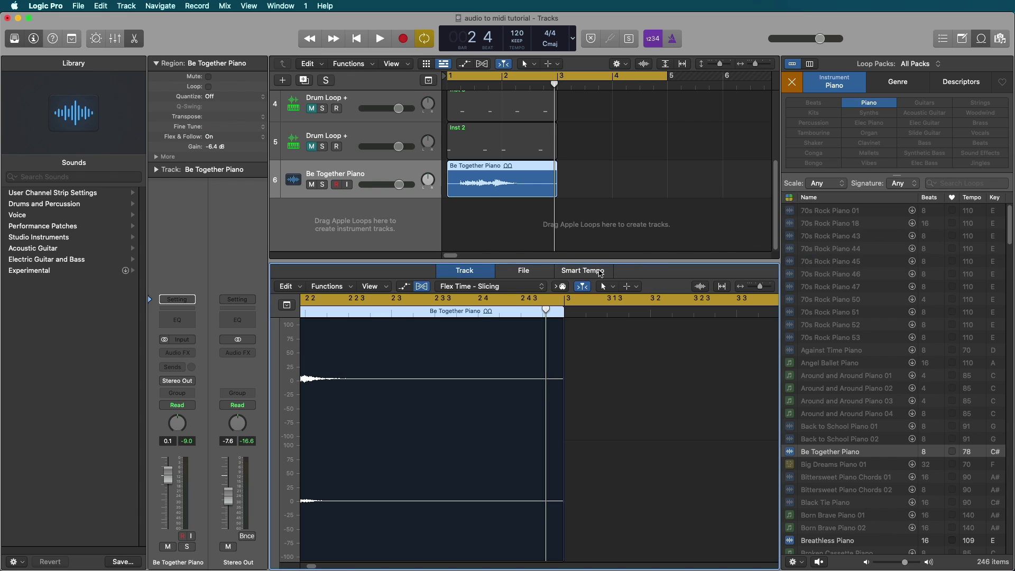
{"action": "left_click", "coordinate": [468, 289]}
{"action": "left_click", "coordinate": [465, 249]}
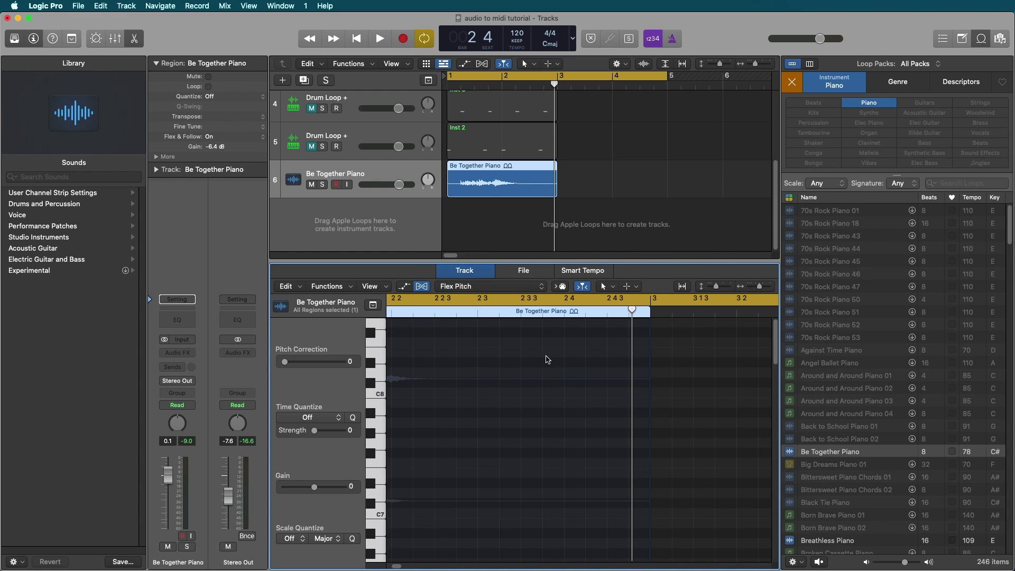
Play the piano region and examine the notes Flex Pitch detected against its waveform.
{"action": "scroll", "coordinate": [532, 396], "scroll_direction": "down", "scroll_amount": 3}
{"action": "scroll", "coordinate": [531, 395], "scroll_direction": "left", "scroll_amount": 5}
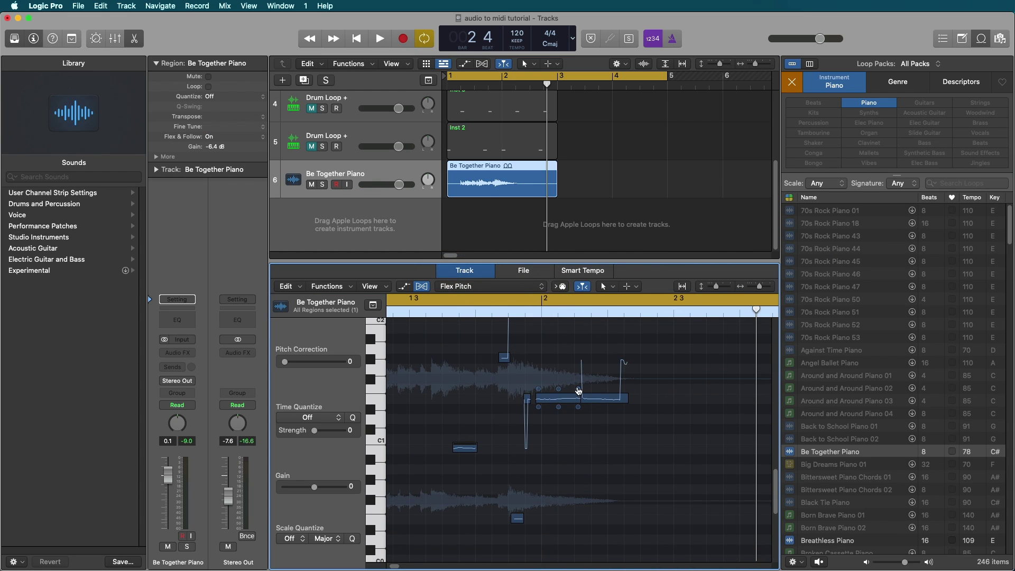
{"action": "key", "text": "space"}
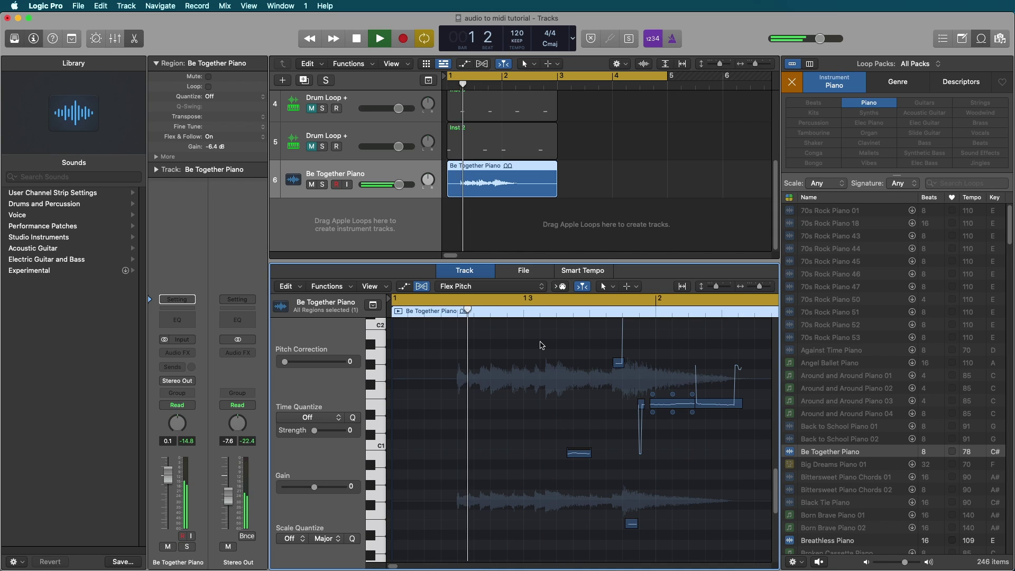
{"action": "key", "text": "space"}
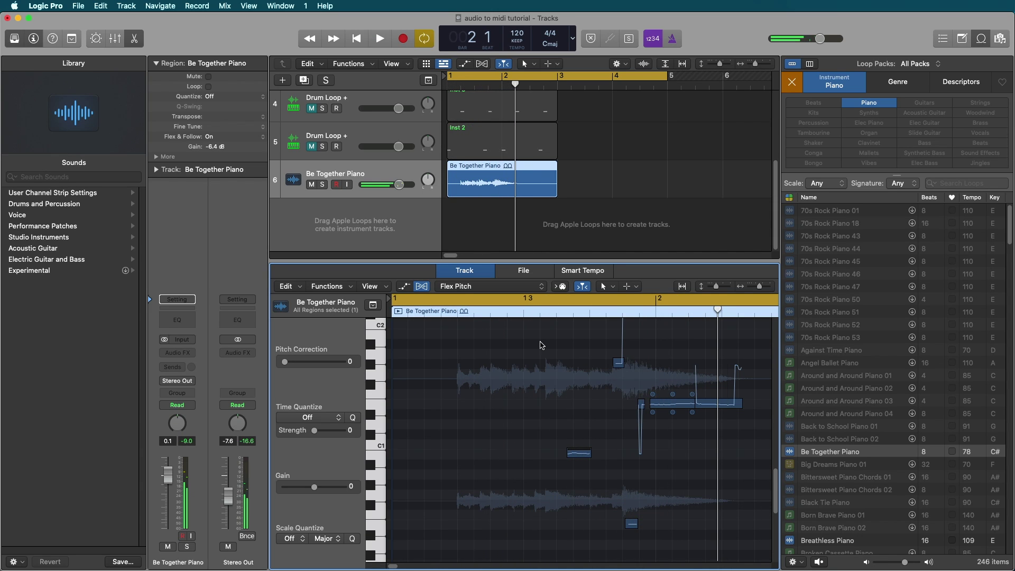
{"action": "key", "text": "super+Right"}
{"action": "key", "text": "super+Right"}
{"action": "key", "text": "super+Right"}
{"action": "key", "text": "super+Right"}
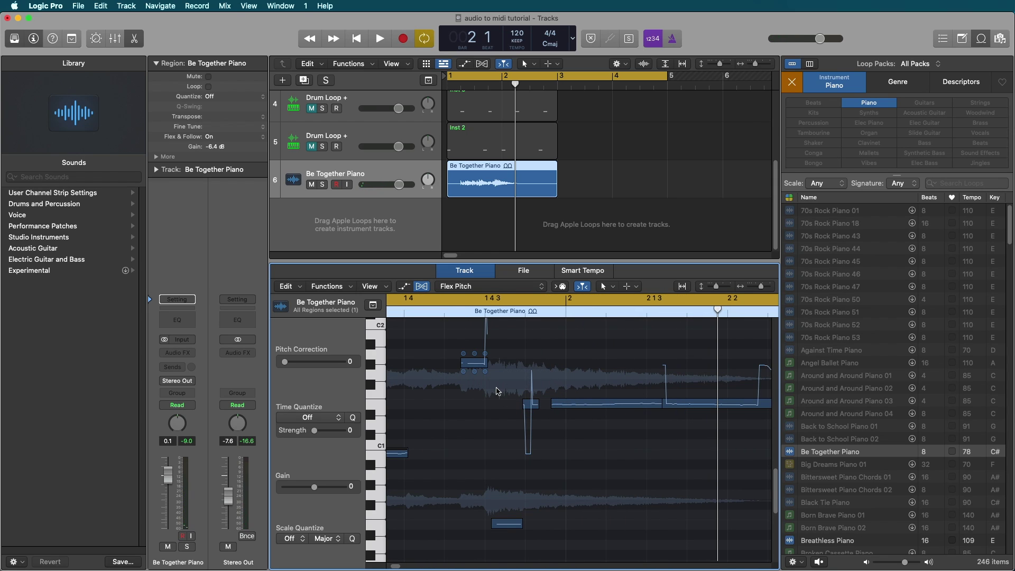
{"action": "key", "text": "super+Left"}
{"action": "key", "text": "super+Left"}
{"action": "key", "text": "super+Left"}
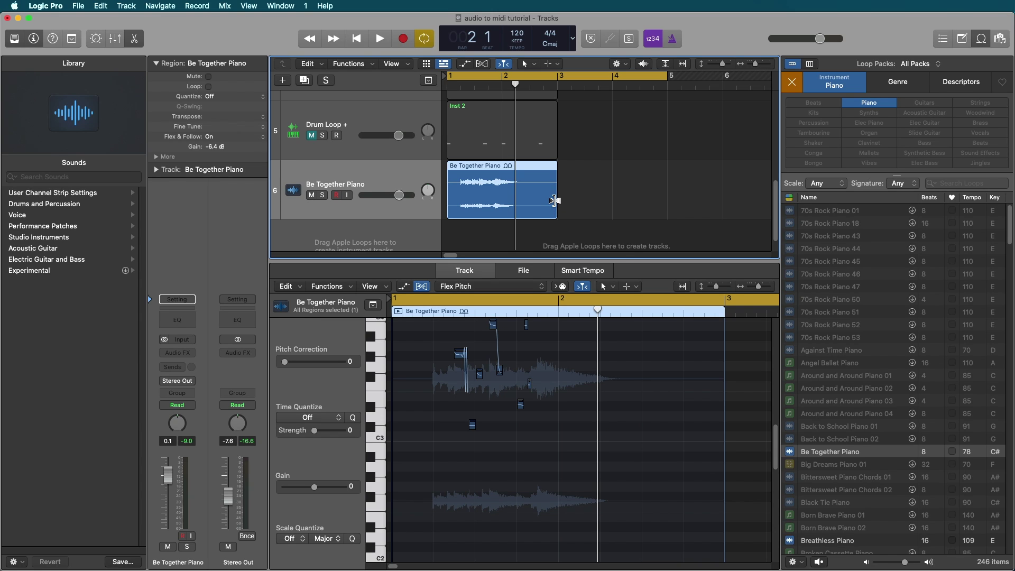
Time-stretch the Be Together Piano region to end at bar 11, then trim its silent start and move it back to bar 1.
{"action": "left_click_drag", "start_coordinate": [554, 200], "coordinate": [676, 220]}
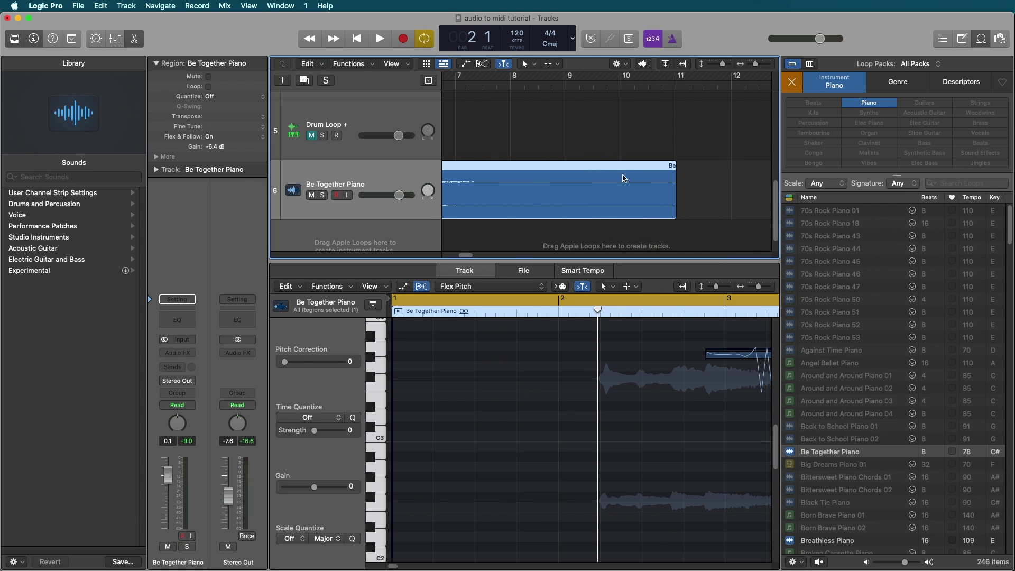
{"action": "left_click_drag", "start_coordinate": [449, 194], "coordinate": [477, 168]}
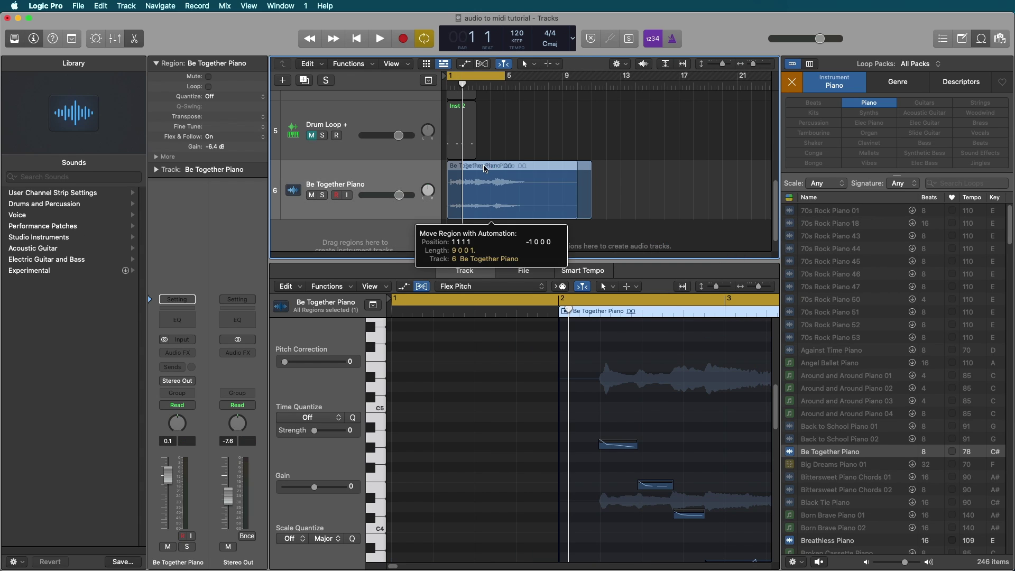
Play the trimmed Be Together Piano region and examine its detected Flex Pitch notes across bars 1 to 4.
{"action": "key", "text": "space"}
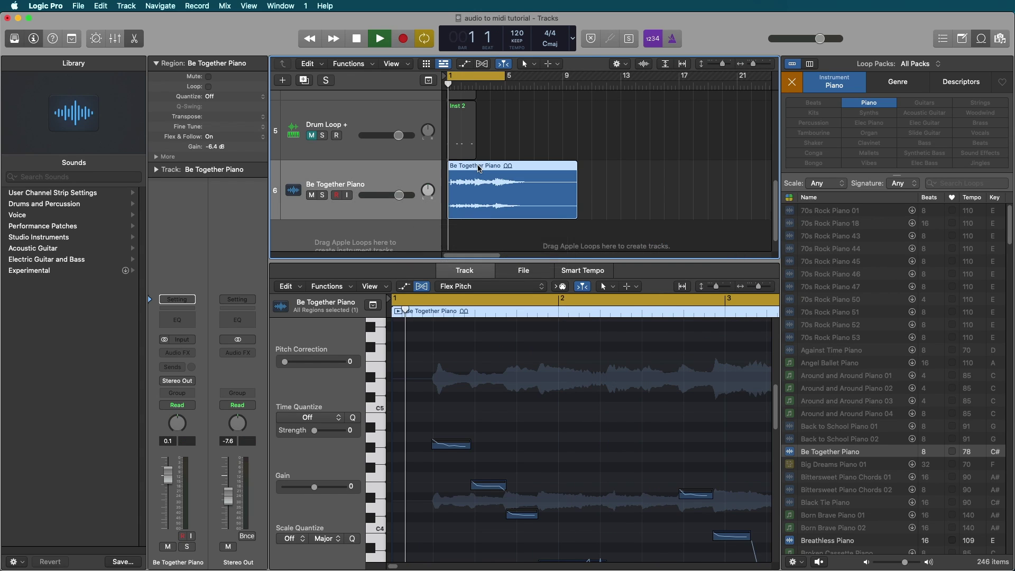
{"action": "scroll", "coordinate": [591, 335], "scroll_direction": "down", "scroll_amount": 3}
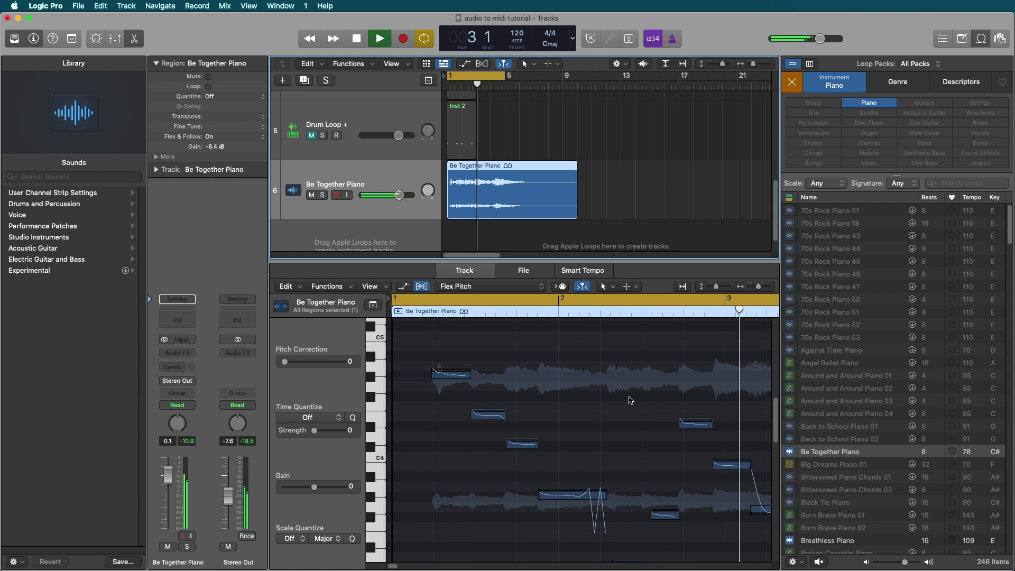
{"action": "scroll", "coordinate": [626, 403], "scroll_direction": "right", "scroll_amount": 4}
{"action": "scroll", "coordinate": [628, 405], "scroll_direction": "down", "scroll_amount": 6}
{"action": "scroll", "coordinate": [634, 406], "scroll_direction": "up", "scroll_amount": 4}
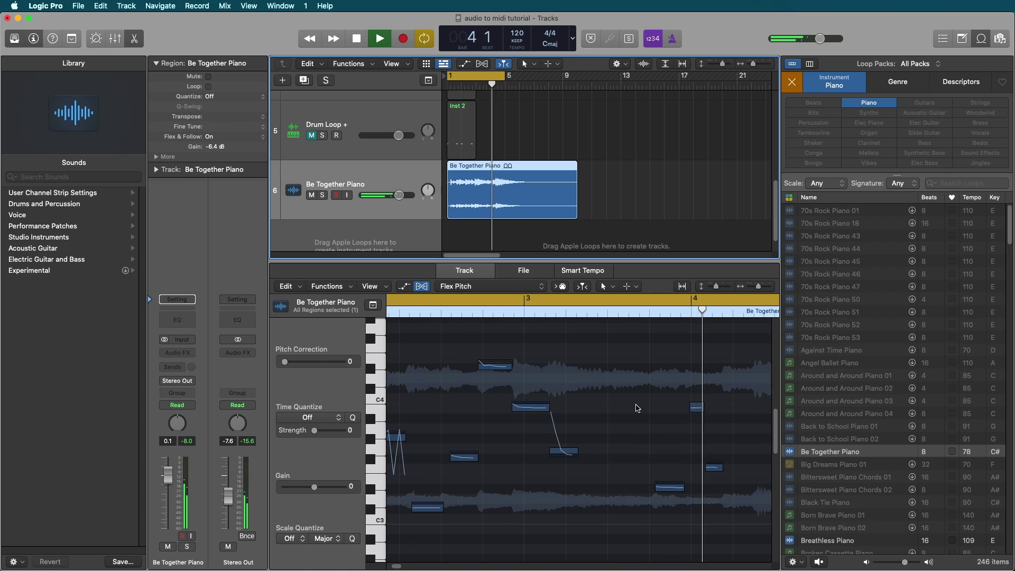
{"action": "scroll", "coordinate": [637, 408], "scroll_direction": "up", "scroll_amount": 5}
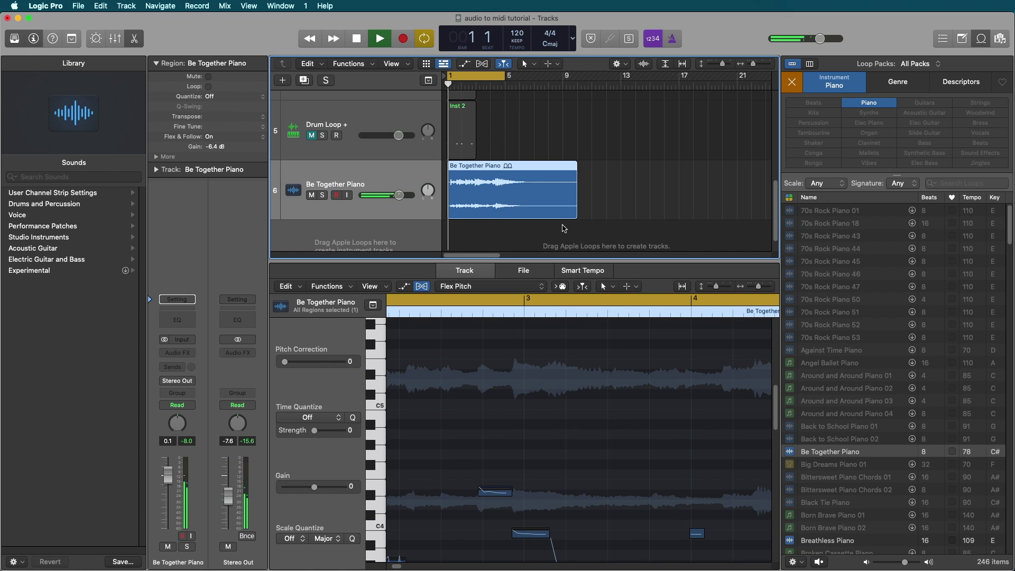
{"action": "key", "text": "space"}
Create a MIDI track from the Flex Pitch data of the Be Together Piano region.
{"action": "left_click", "coordinate": [327, 286]}
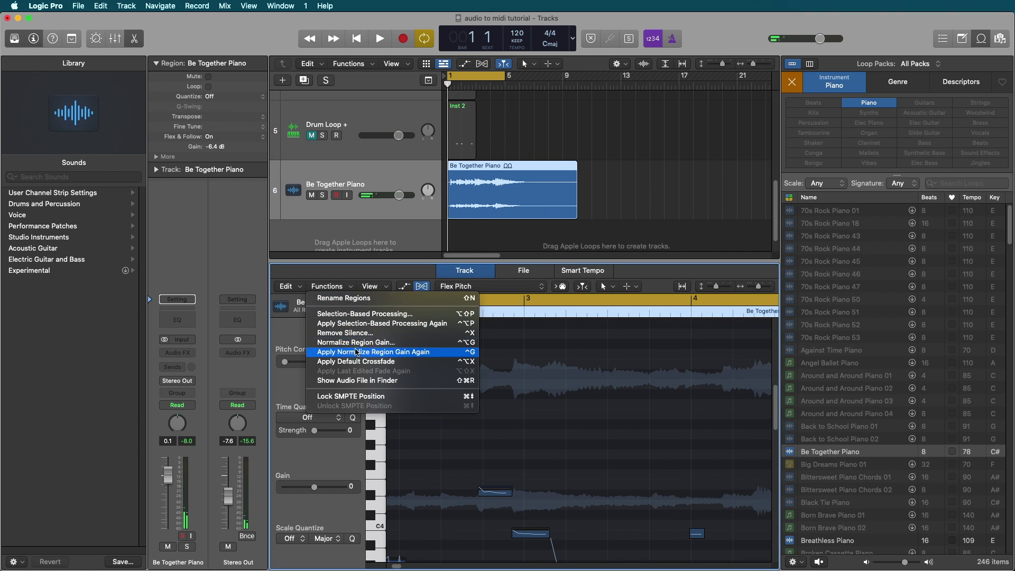
{"action": "left_click", "coordinate": [328, 288]}
{"action": "left_click", "coordinate": [298, 286]}
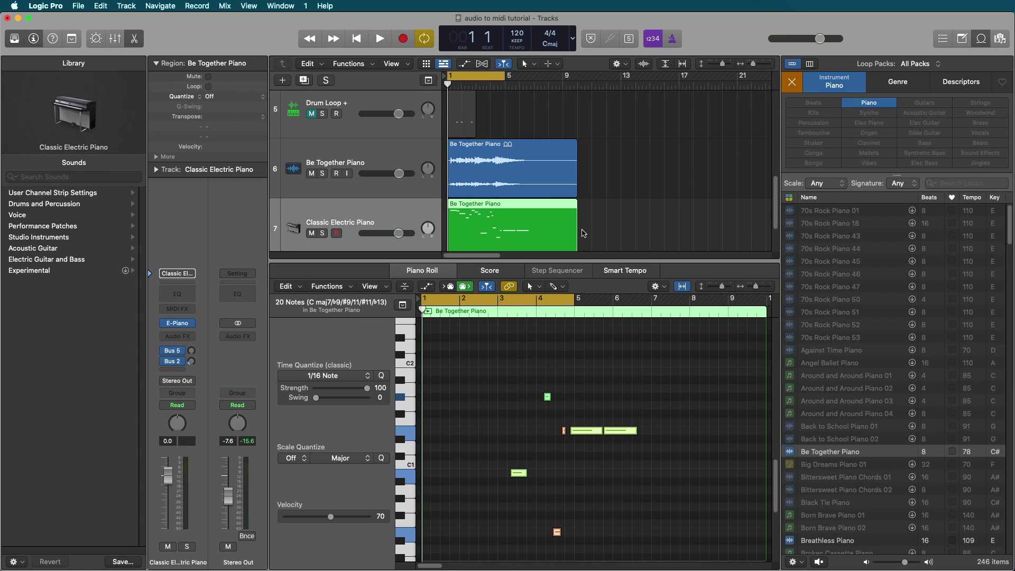
Mute the Be Together Piano audio track and play the converted MIDI region on the Classic Electric Piano track.
{"action": "left_click", "coordinate": [311, 174]}
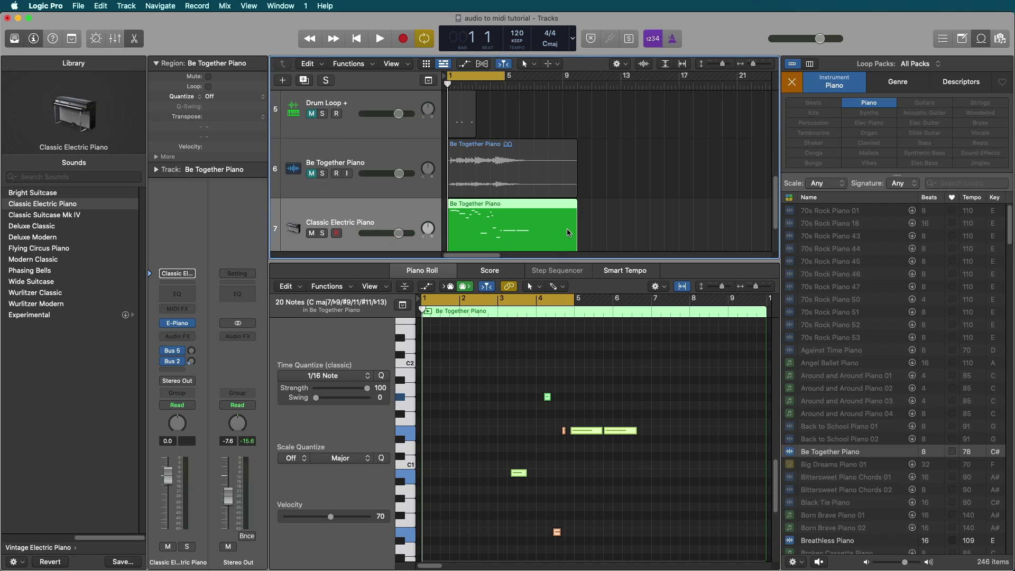
{"action": "left_click", "coordinate": [579, 357]}
{"action": "key", "text": "space"}
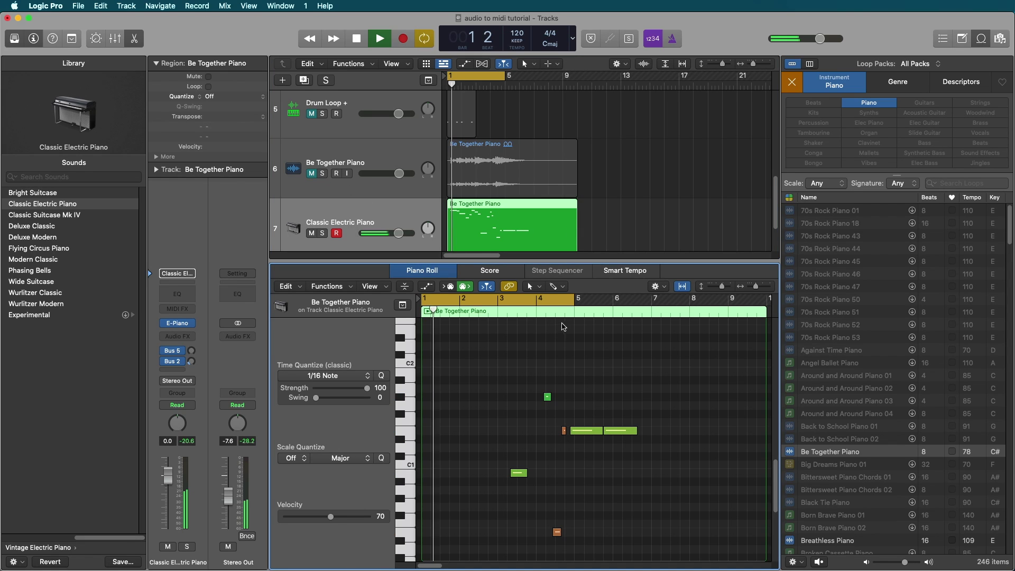
{"action": "scroll", "coordinate": [590, 361], "scroll_direction": "up", "scroll_amount": 5}
{"action": "scroll", "coordinate": [589, 364], "scroll_direction": "down", "scroll_amount": 1}
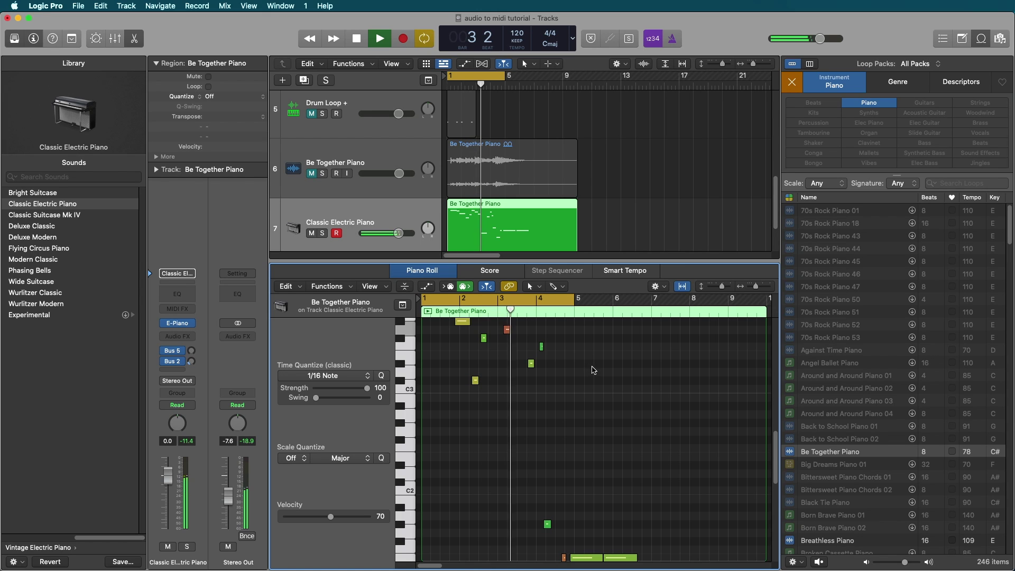
{"action": "scroll", "coordinate": [592, 369], "scroll_direction": "down", "scroll_amount": 1}
{"action": "scroll", "coordinate": [593, 370], "scroll_direction": "down", "scroll_amount": 1}
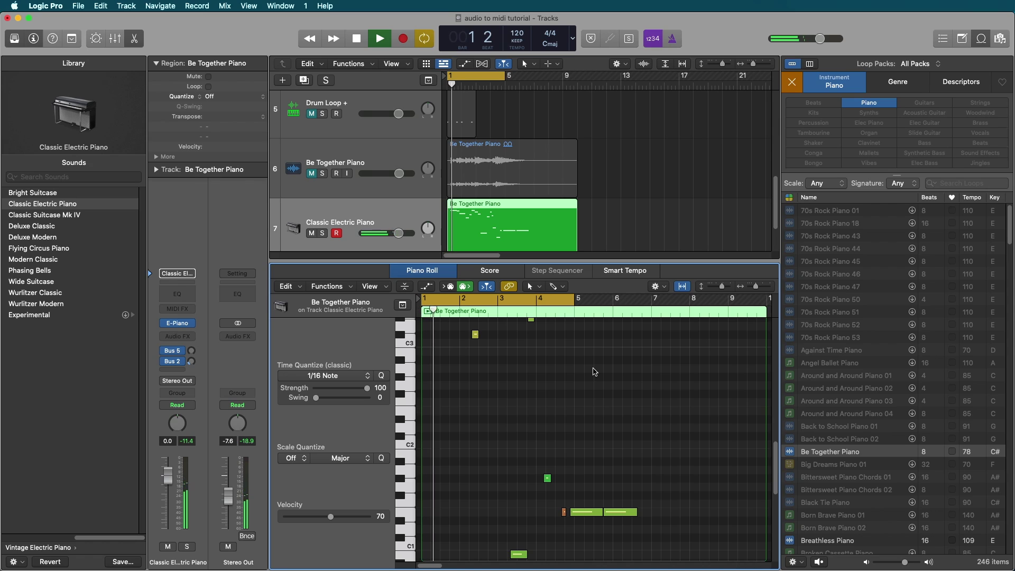
{"action": "key", "text": "space"}
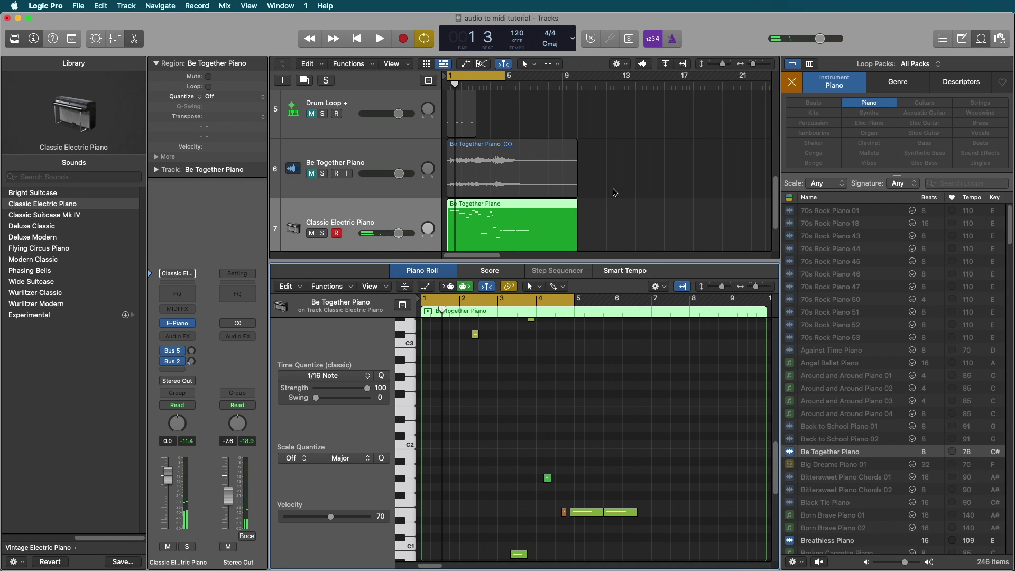
Examine the converted MIDI notes in the Piano Roll and select the upper cluster of notes in bars 1 to 4.
{"action": "left_click", "coordinate": [585, 379], "text": "ctrl+alt"}
{"action": "left_click", "coordinate": [526, 427], "text": "ctrl+alt"}
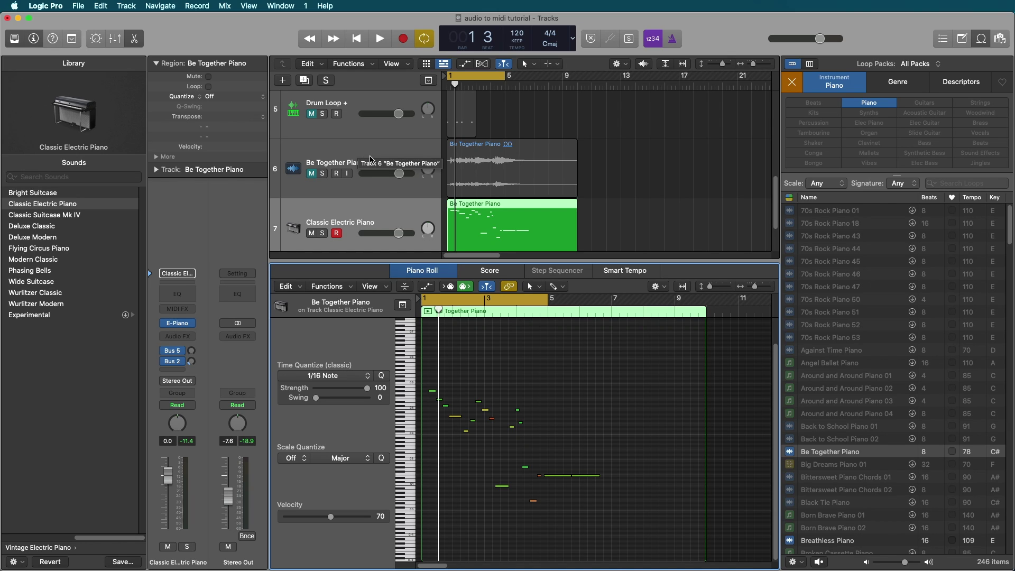
{"action": "scroll", "coordinate": [530, 419], "scroll_direction": "up", "scroll_amount": 3}
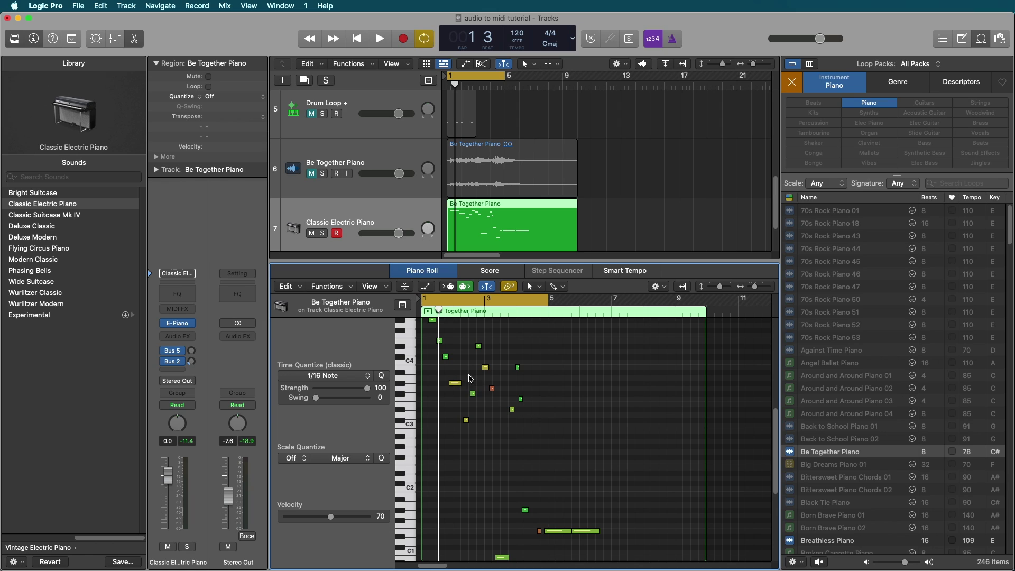
{"action": "scroll", "coordinate": [469, 360], "scroll_direction": "down", "scroll_amount": 3}
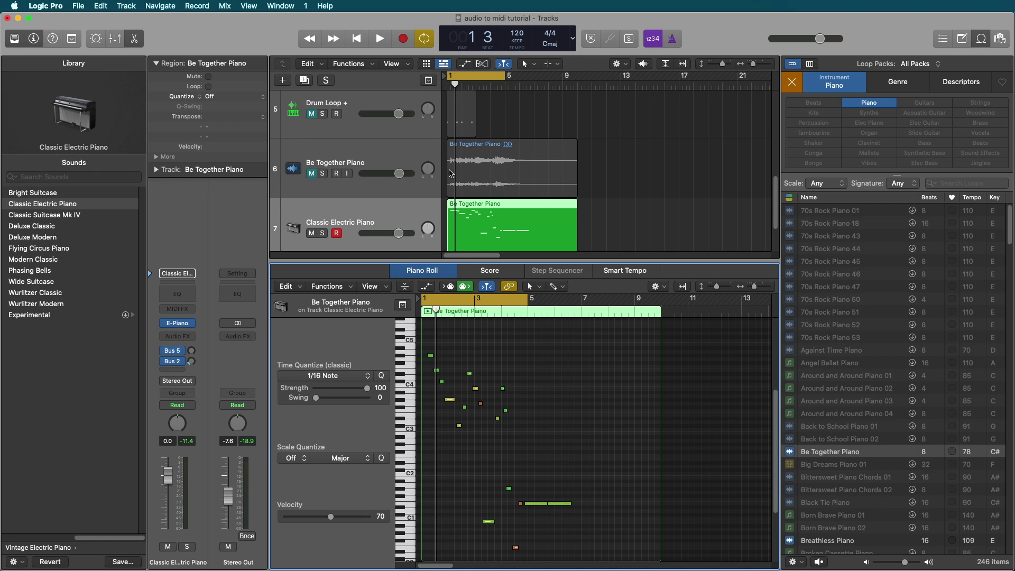
{"action": "left_click_drag", "start_coordinate": [427, 344], "coordinate": [533, 469]}
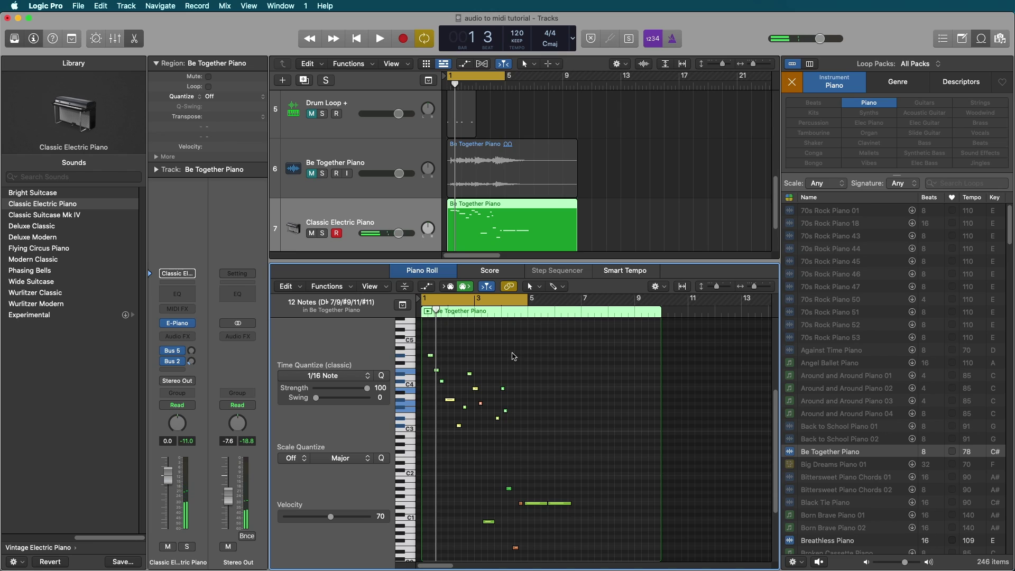
{"action": "left_click", "coordinate": [526, 391], "text": "ctrl+alt"}
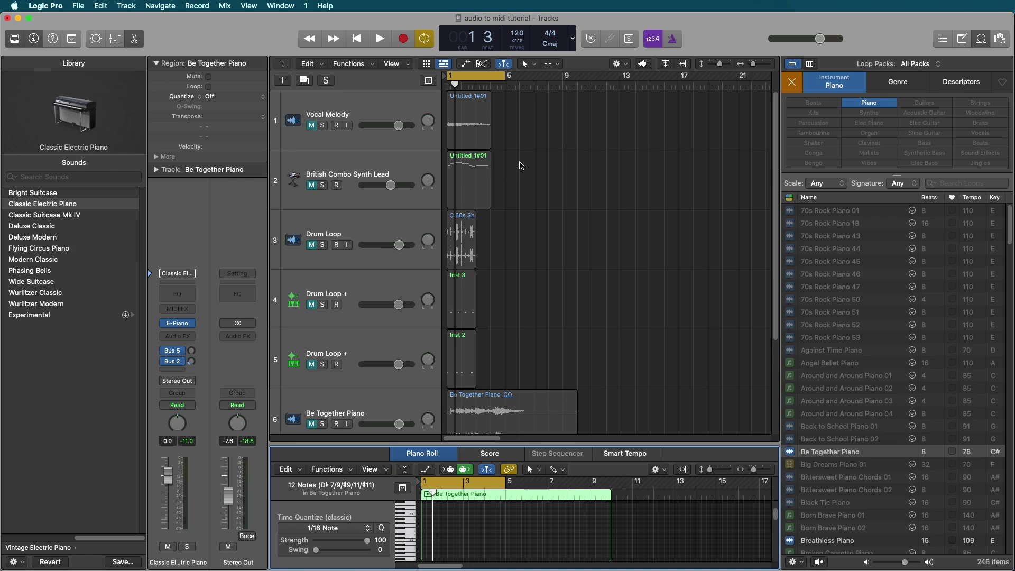
Unmute and re-mute the Vocal Melody, Drum Loop and Be Together Piano audio tracks one after another.
{"action": "left_click", "coordinate": [314, 125]}
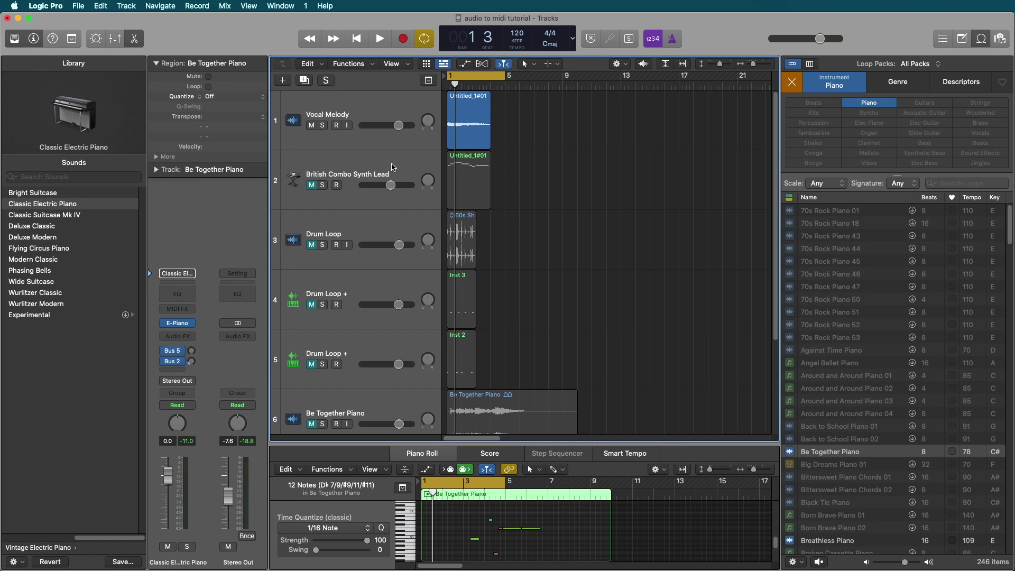
{"action": "left_click", "coordinate": [312, 126]}
{"action": "scroll", "coordinate": [467, 199], "scroll_direction": "down", "scroll_amount": 1}
{"action": "left_click", "coordinate": [310, 237]}
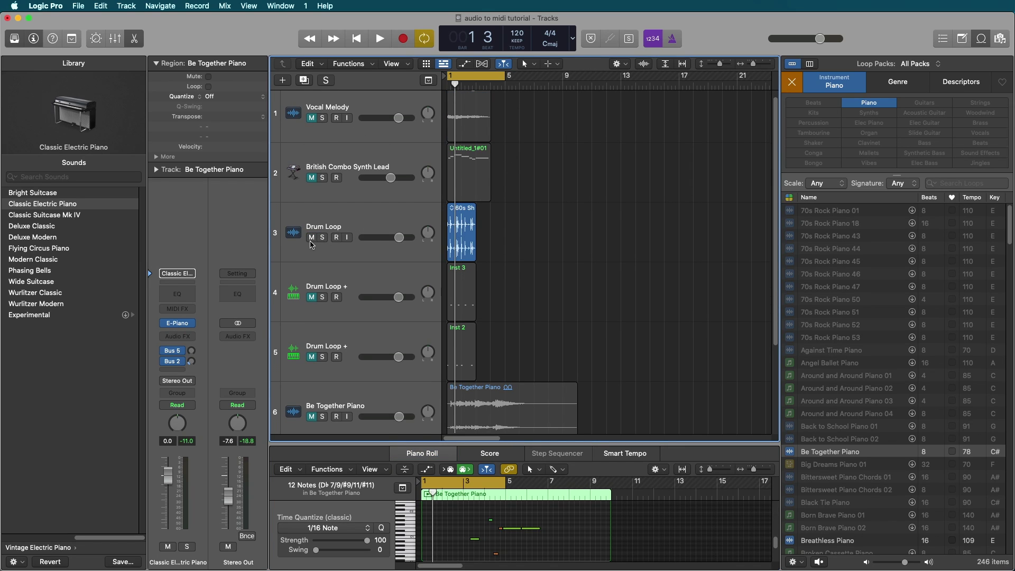
{"action": "left_click", "coordinate": [309, 240]}
{"action": "scroll", "coordinate": [550, 259], "scroll_direction": "down", "scroll_amount": 3}
{"action": "left_click", "coordinate": [311, 294]}
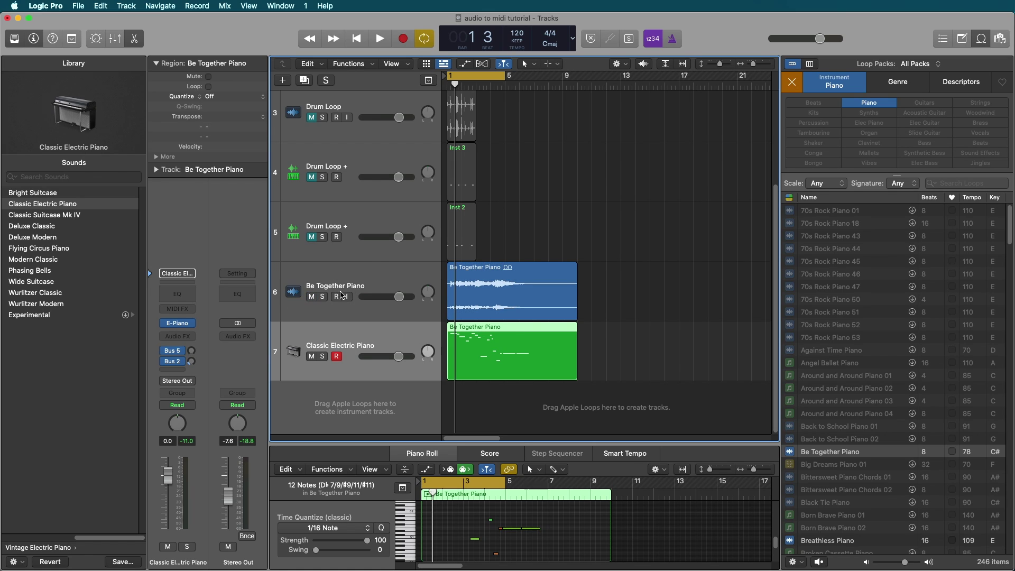
{"action": "left_click", "coordinate": [311, 295]}
Add the Be Together Piano audio track to the selection and compare its region with the MIDI version, enlarging the tracks and Piano Roll.
{"action": "left_click", "coordinate": [350, 290], "text": "shift"}
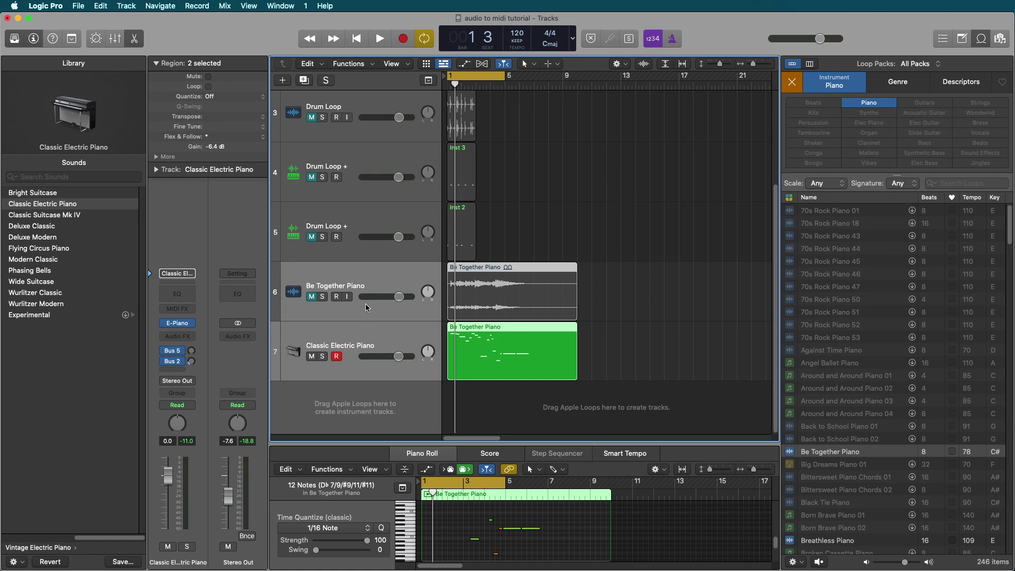
{"action": "key", "text": "super+Down"}
{"action": "key", "text": "super+Down"}
{"action": "key", "text": "super+Right"}
{"action": "key", "text": "super+Right"}
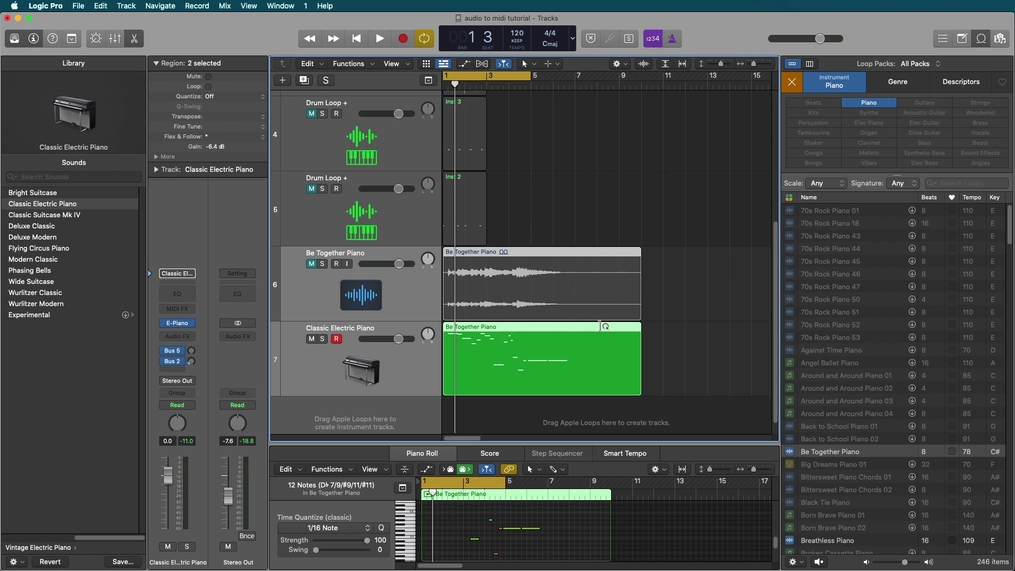
{"action": "key", "text": "super+Down"}
{"action": "left_click_drag", "start_coordinate": [486, 444], "coordinate": [487, 308]}
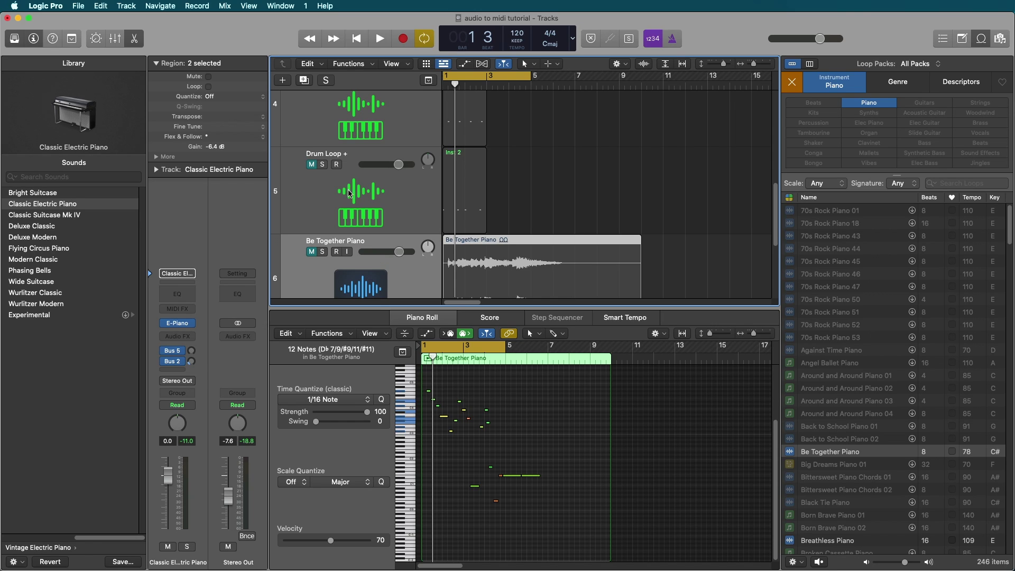
{"action": "scroll", "coordinate": [506, 199], "scroll_direction": "up", "scroll_amount": 10}
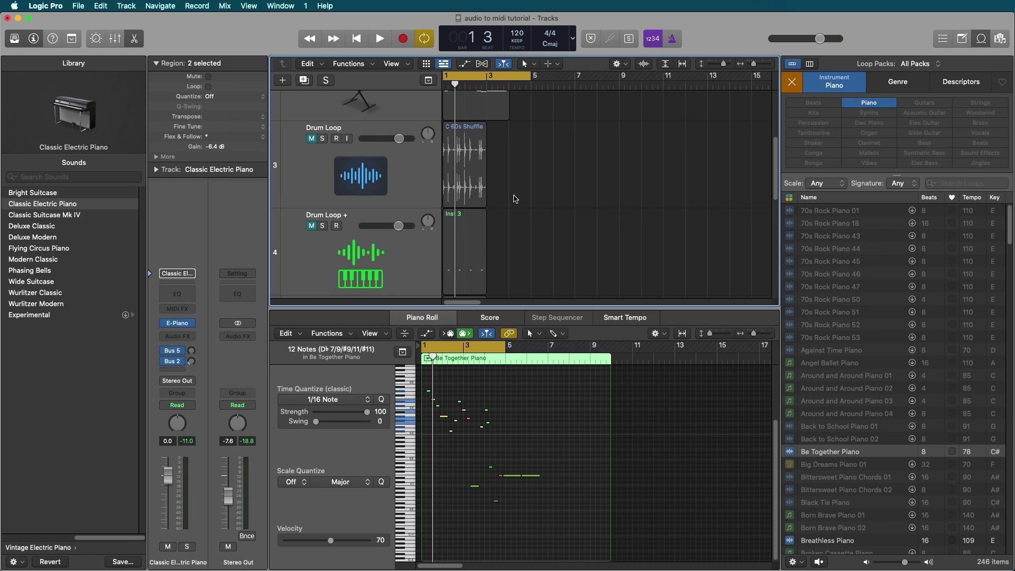